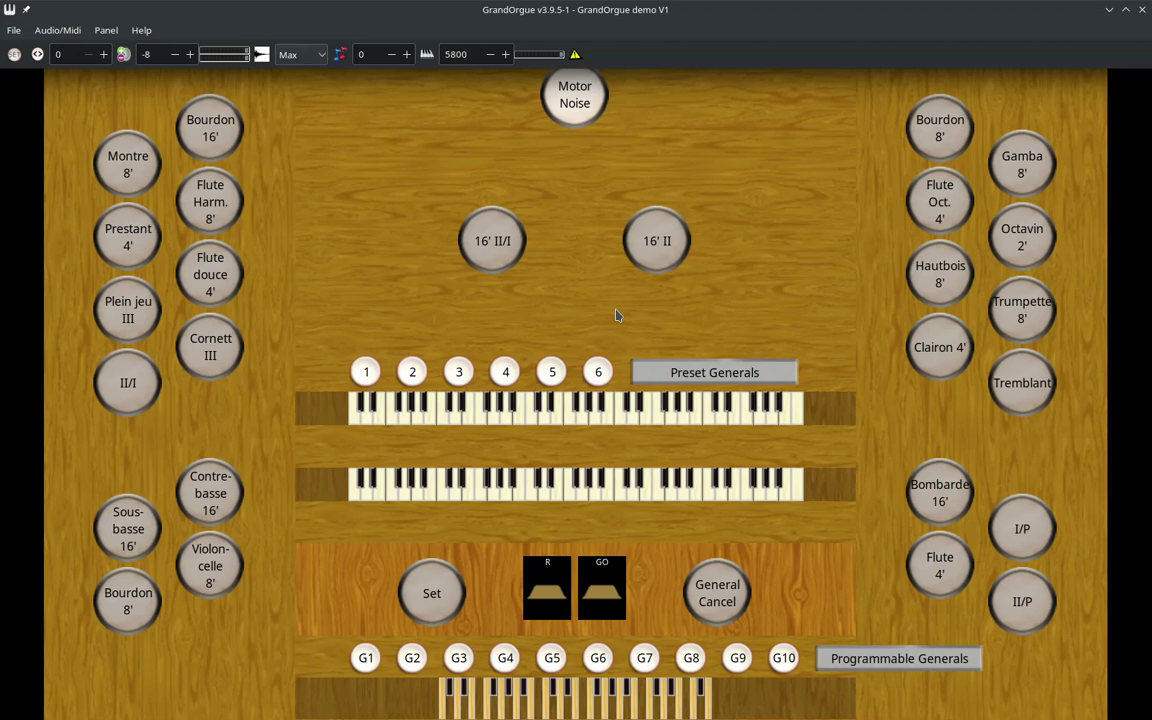
Step: In Firefox, search Google for 'grandorgue samplesets' and scroll through the results
mouse_move(200, 718)
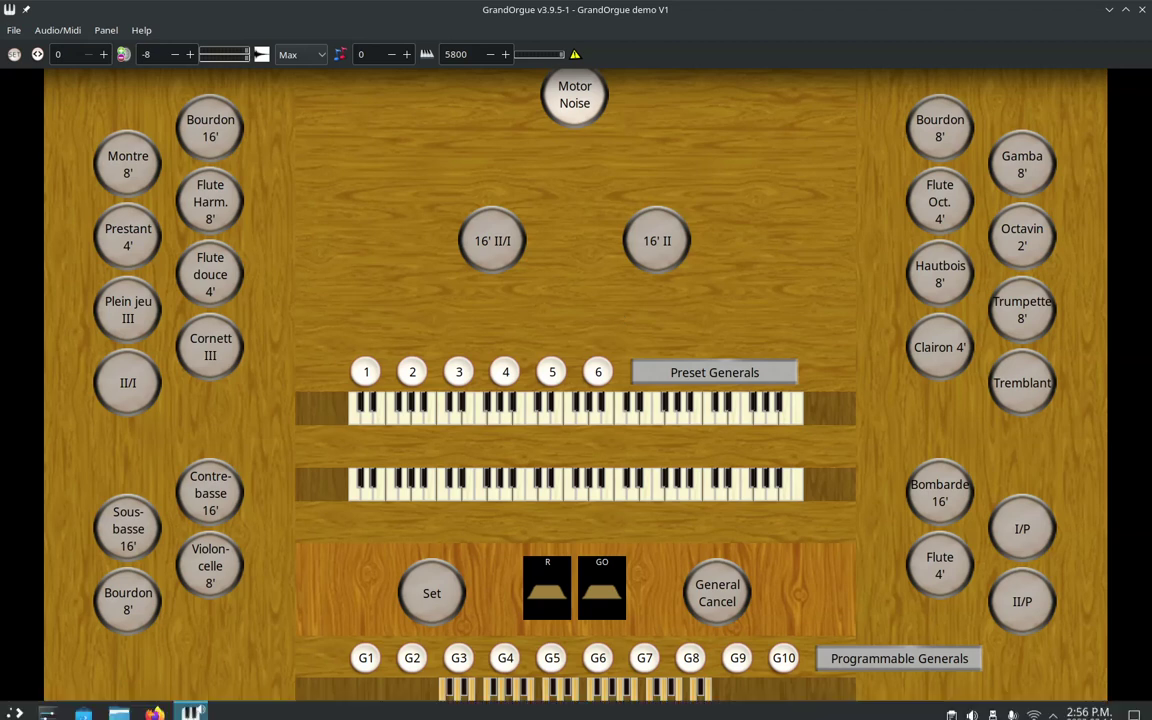
click(152, 705)
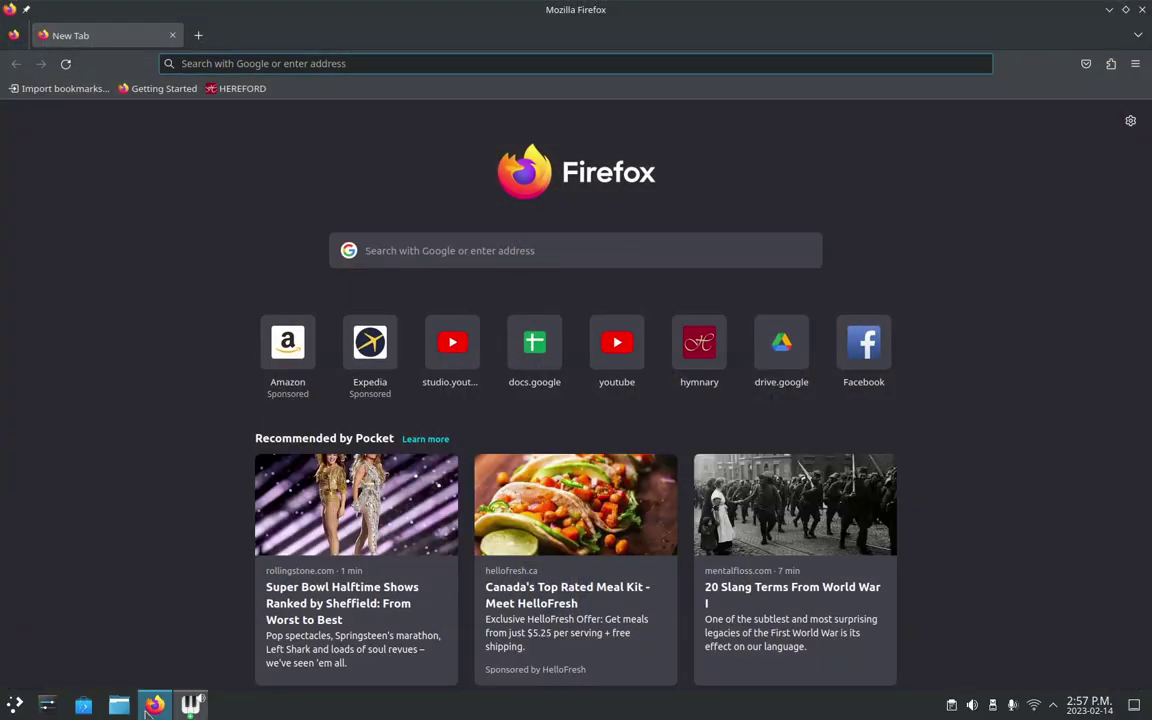
text(gran)
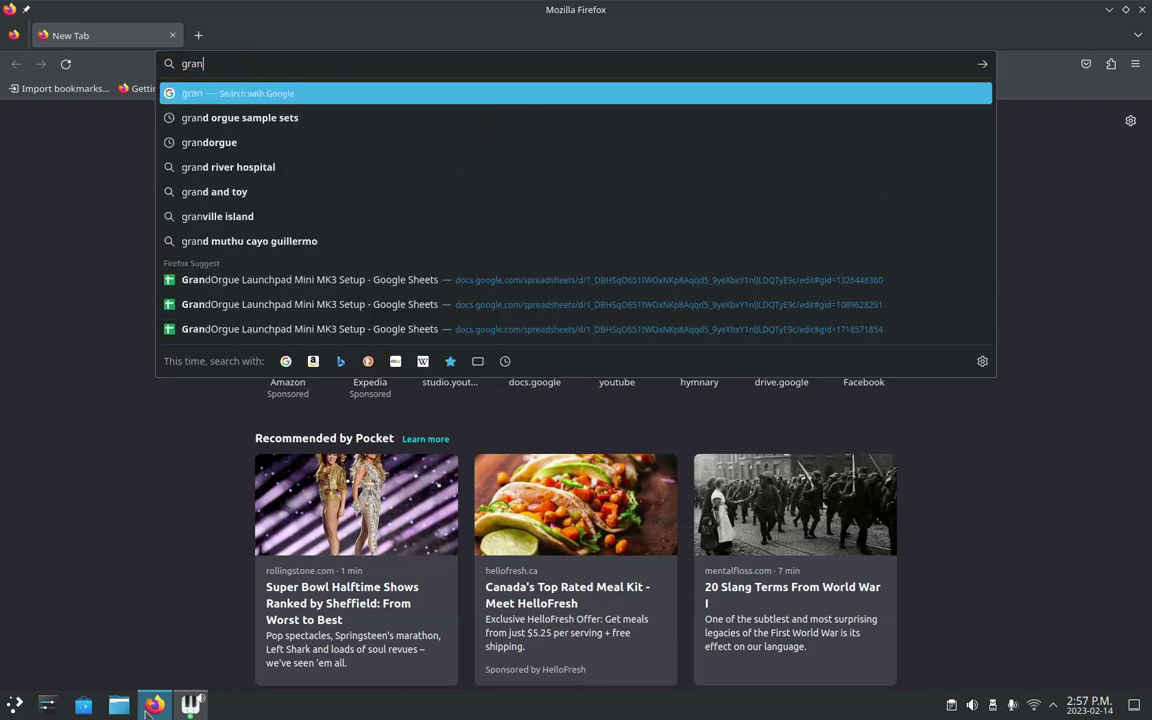
text(dorgue )
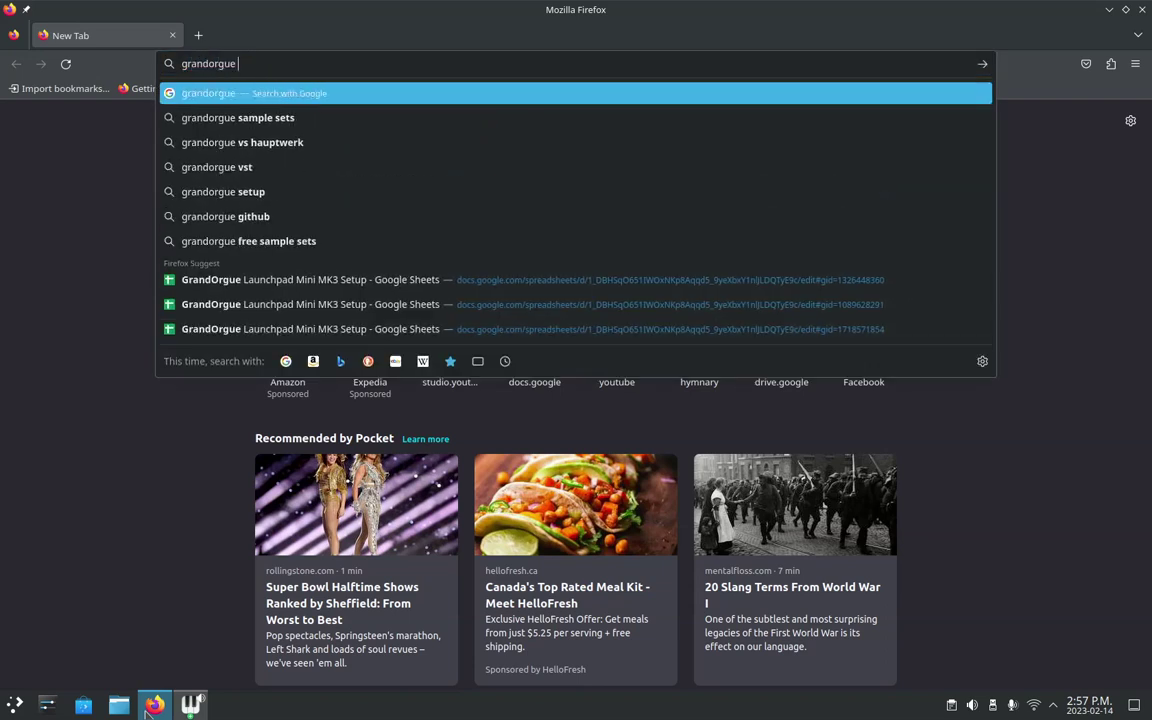
text(samplesets)
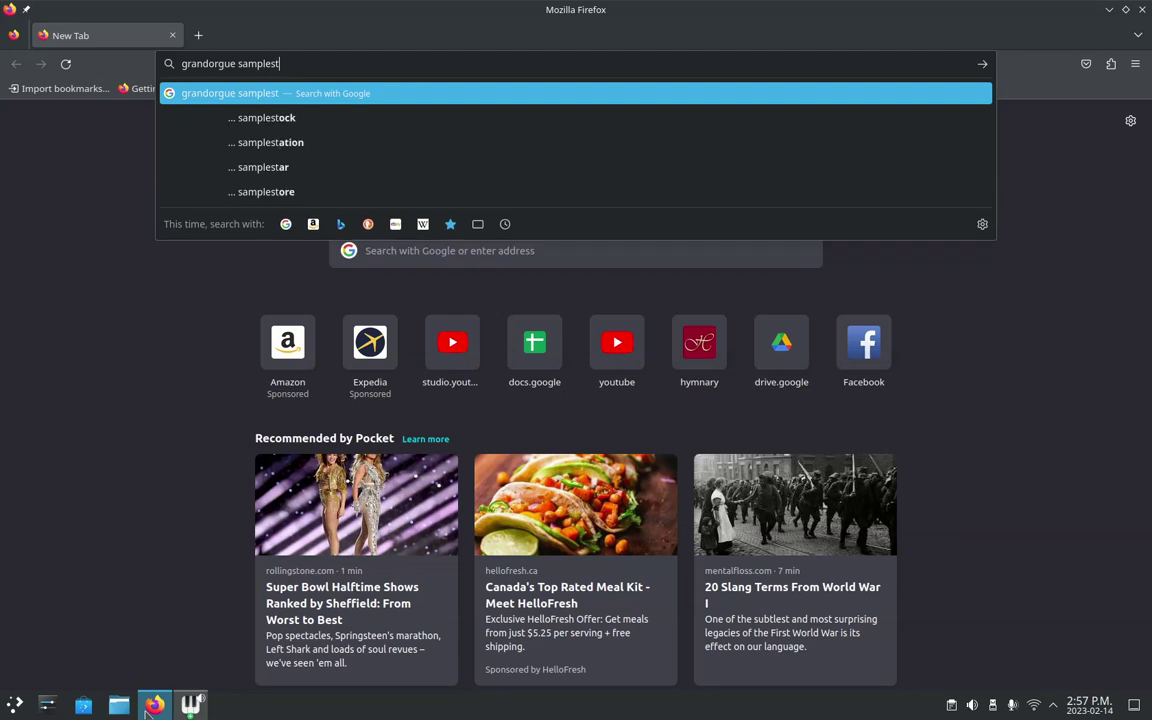
key(Return)
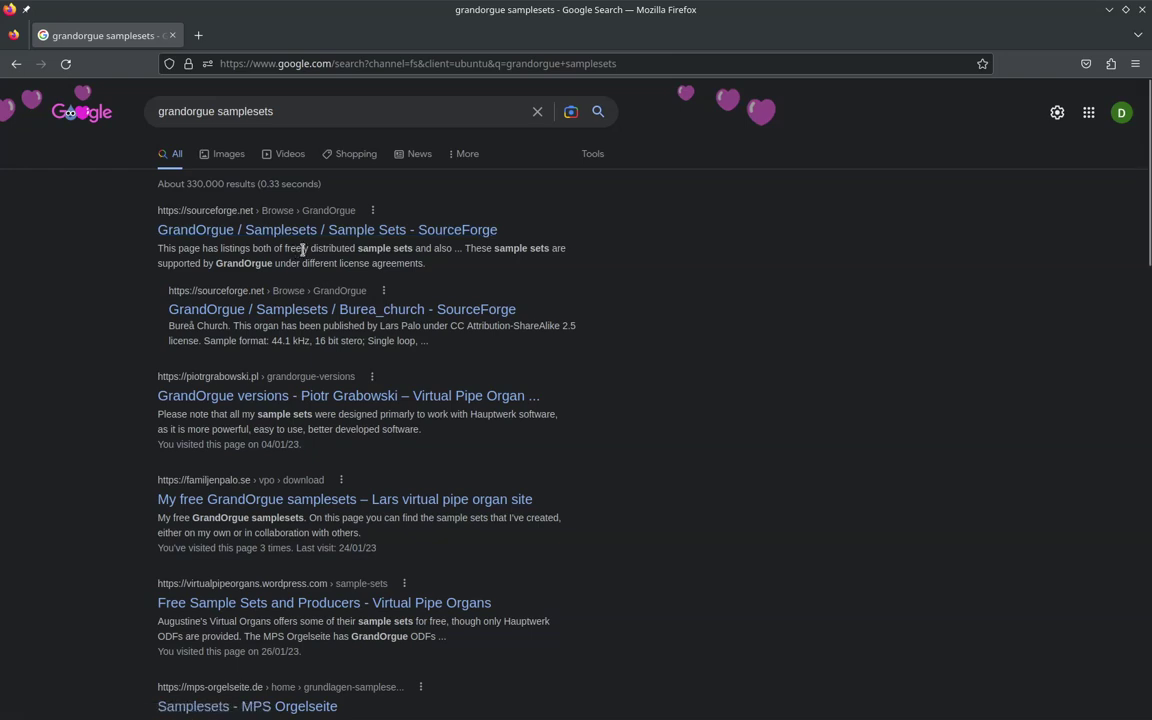
scroll(226, 305, down, 4)
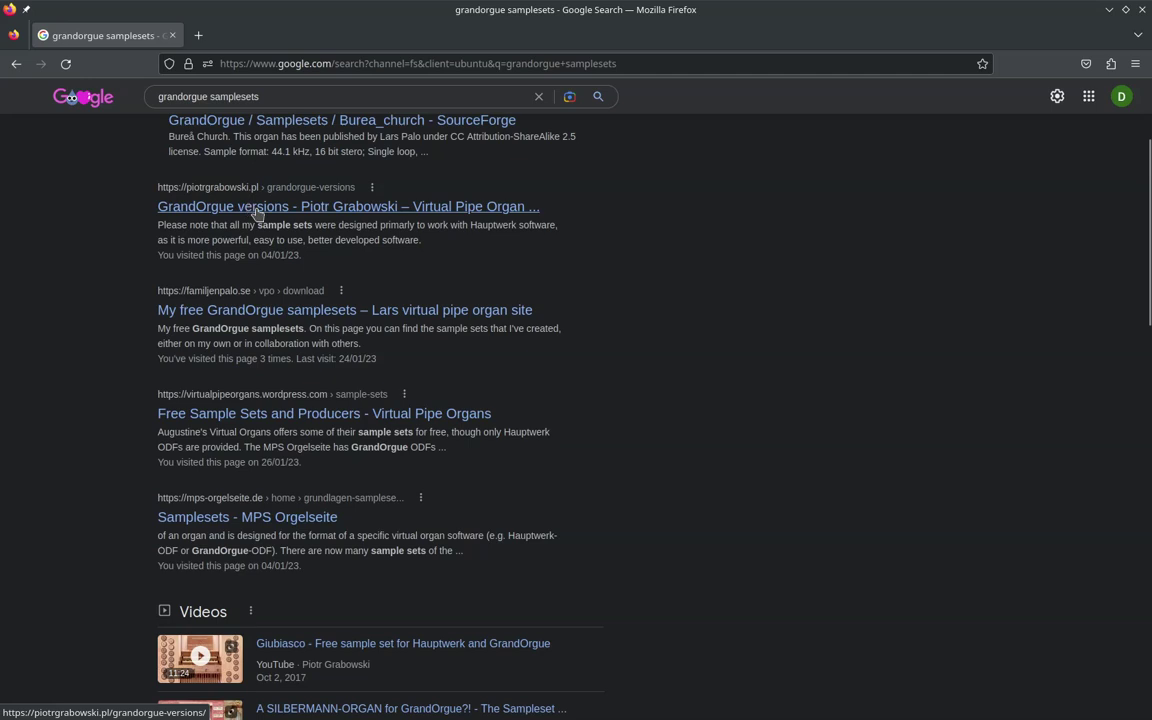
Step: Open the GrandOrgue versions result and scroll through its limitations and ODF downloads, then back up
click(257, 213)
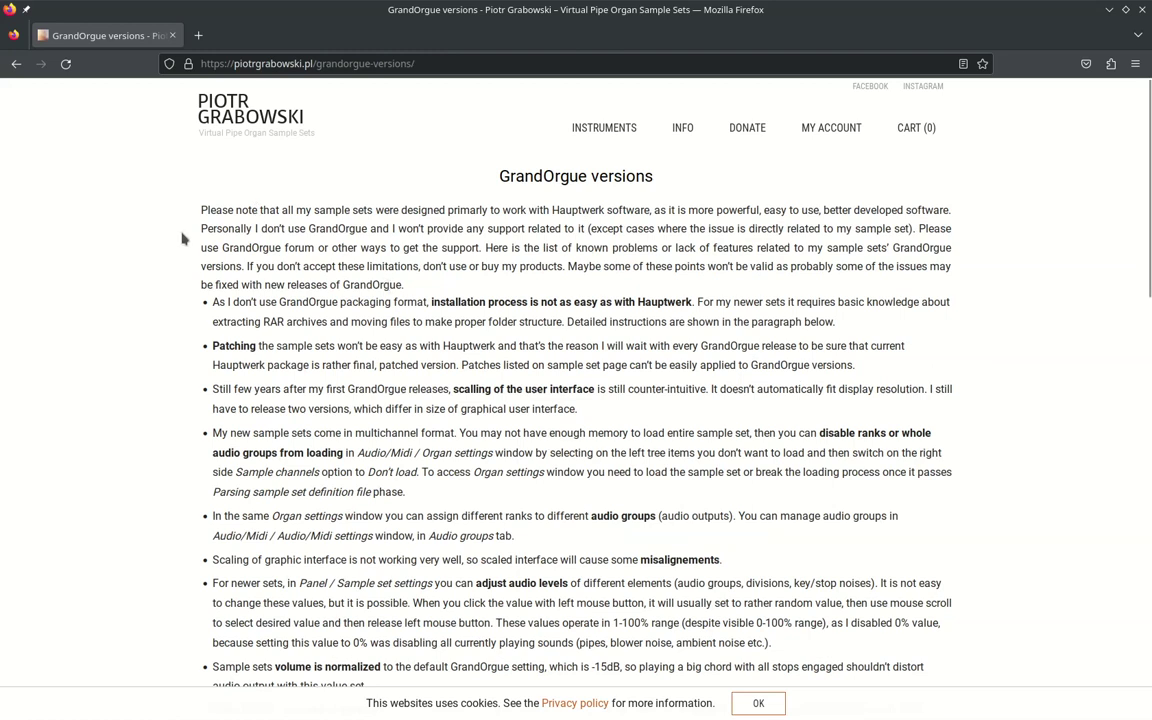
scroll(268, 316, down, 3)
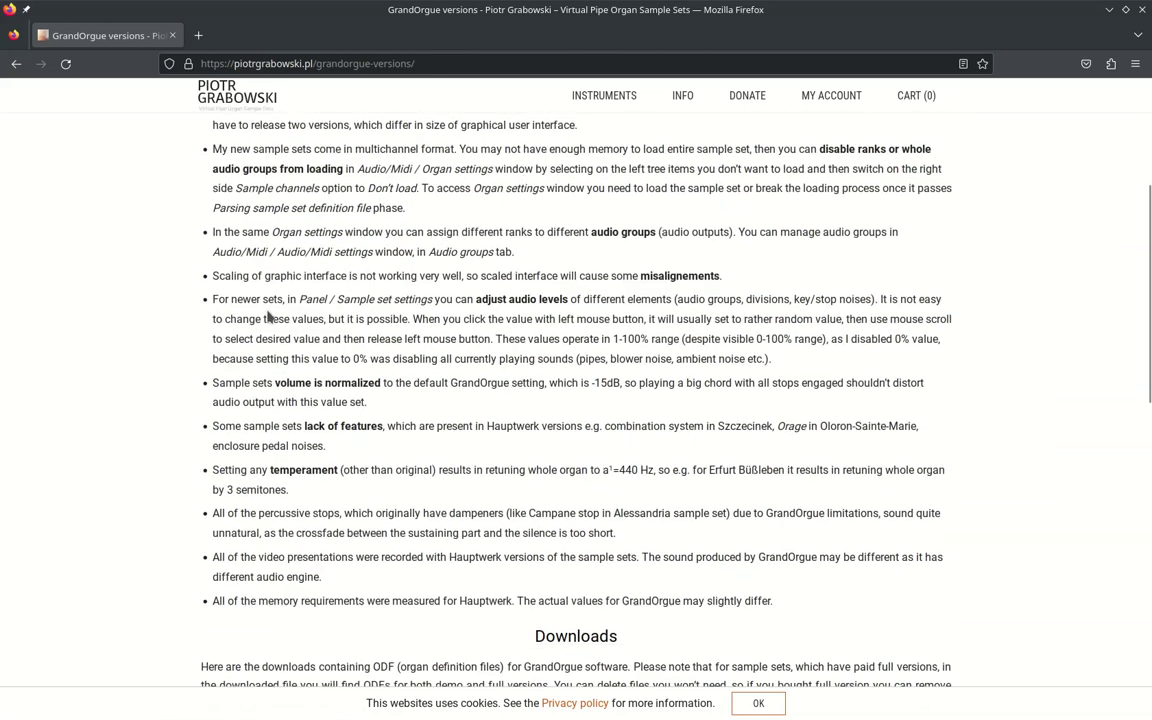
scroll(268, 316, down, 2)
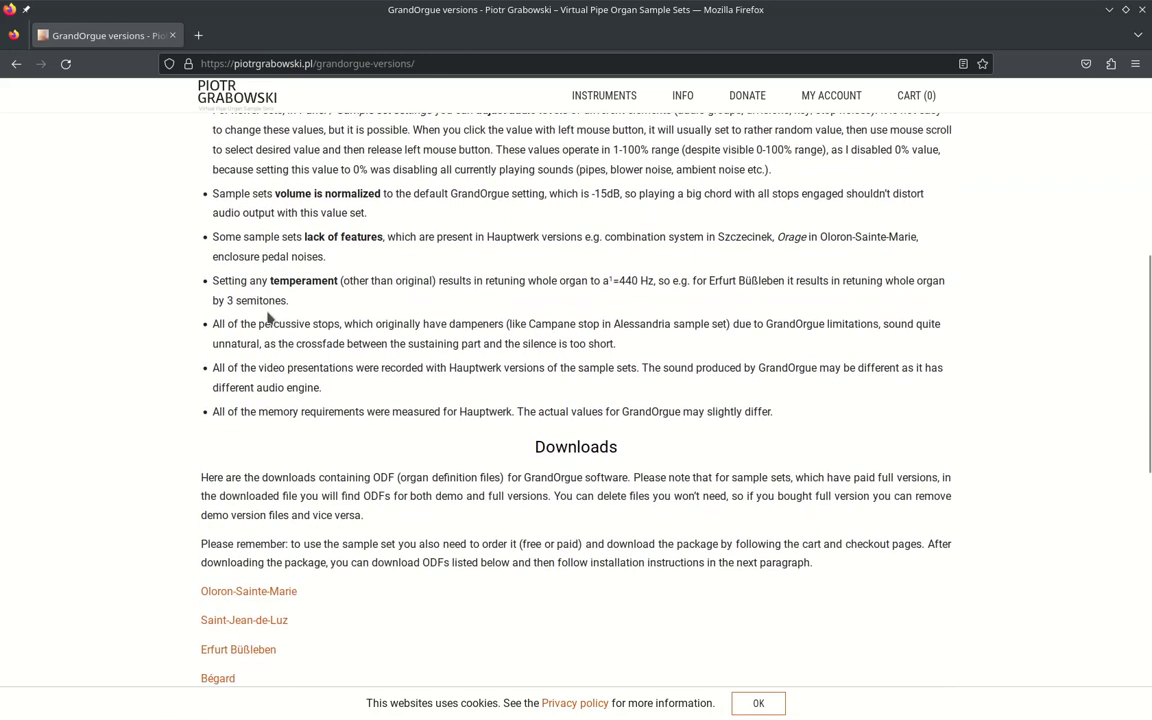
scroll(268, 316, down, 2)
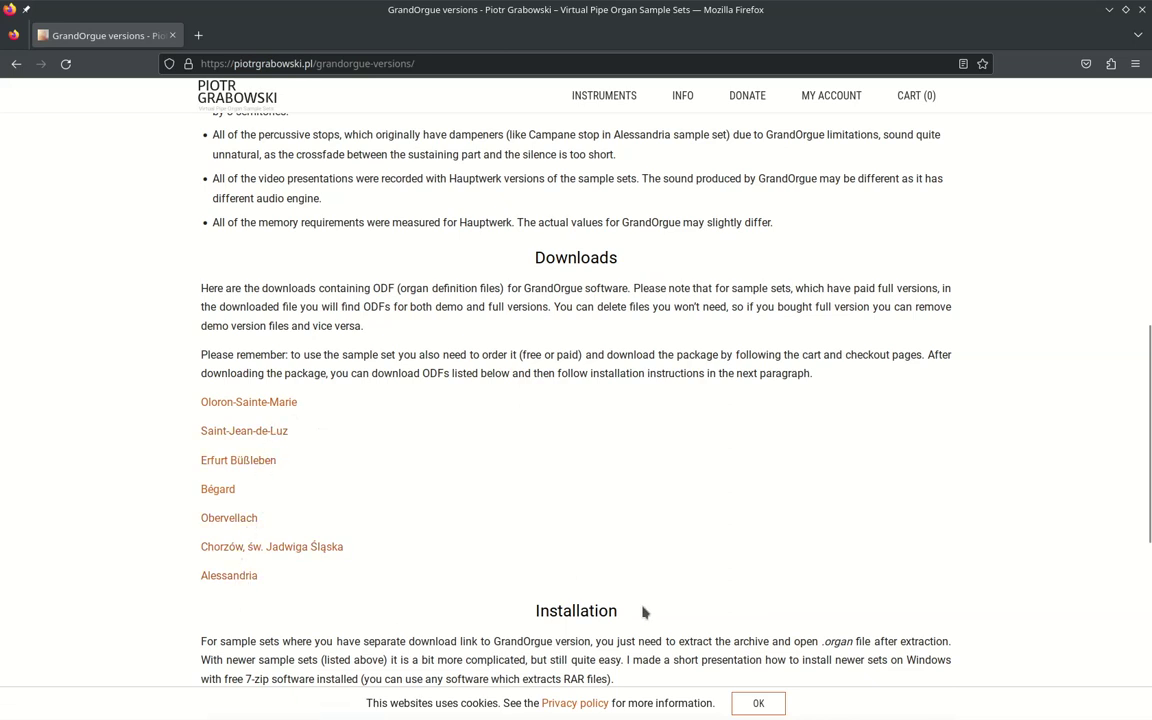
scroll(650, 605, up, 10)
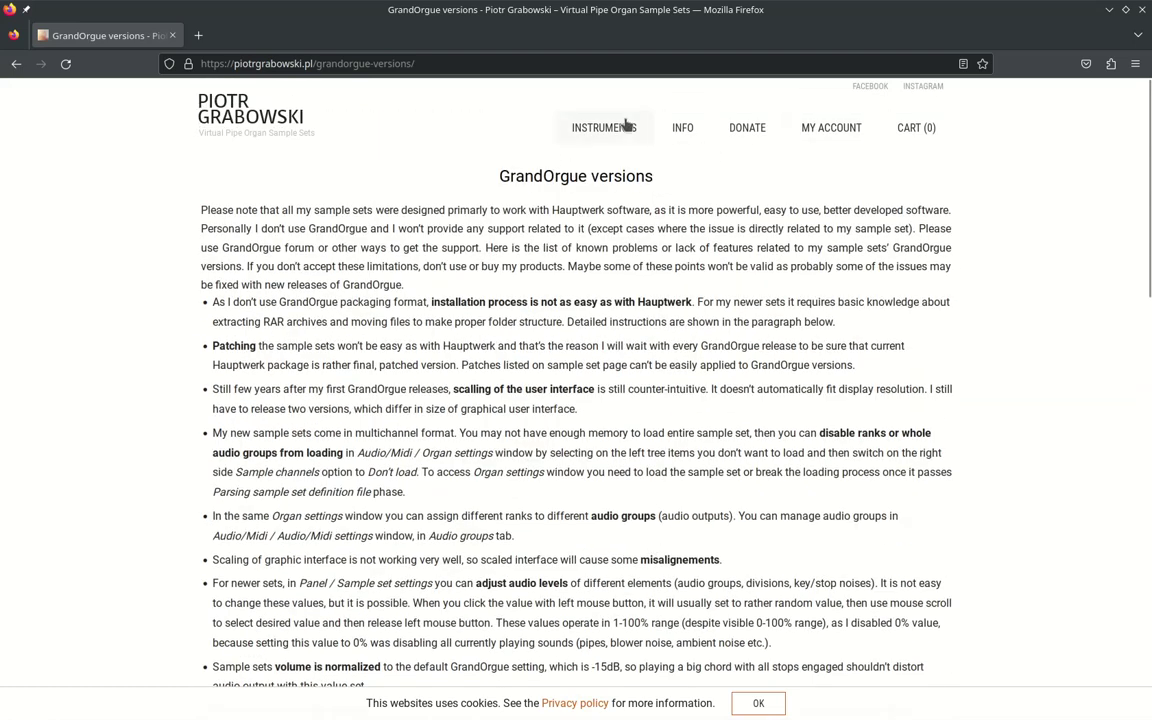
Step: Browse the Instruments catalogue grid of organ sample sets like Strassburg and Friesach, noting free ones
click(612, 132)
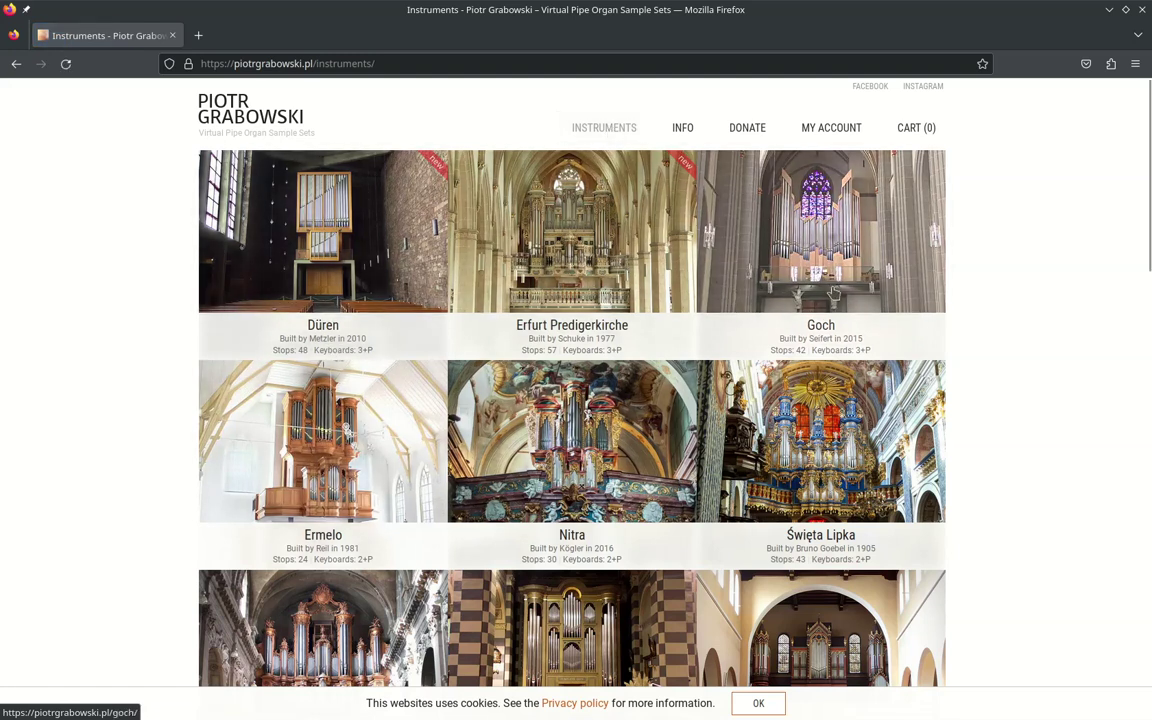
scroll(833, 292, down, 10)
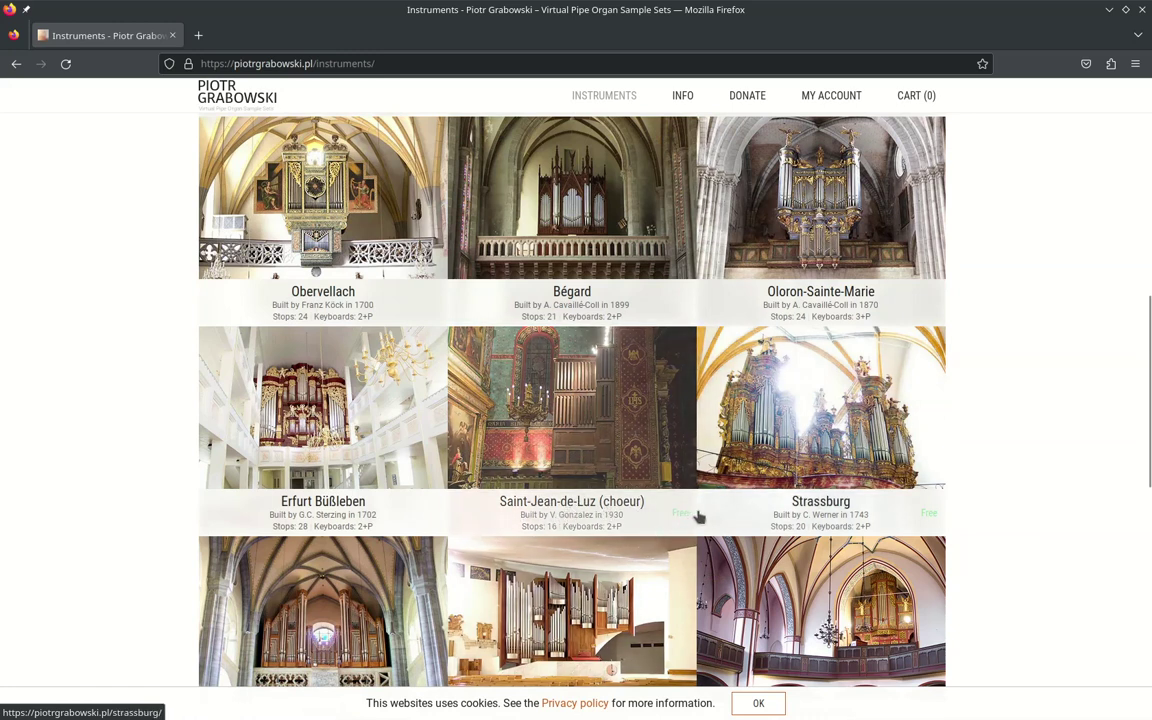
scroll(557, 484, down, 2)
scroll(557, 484, down, 2)
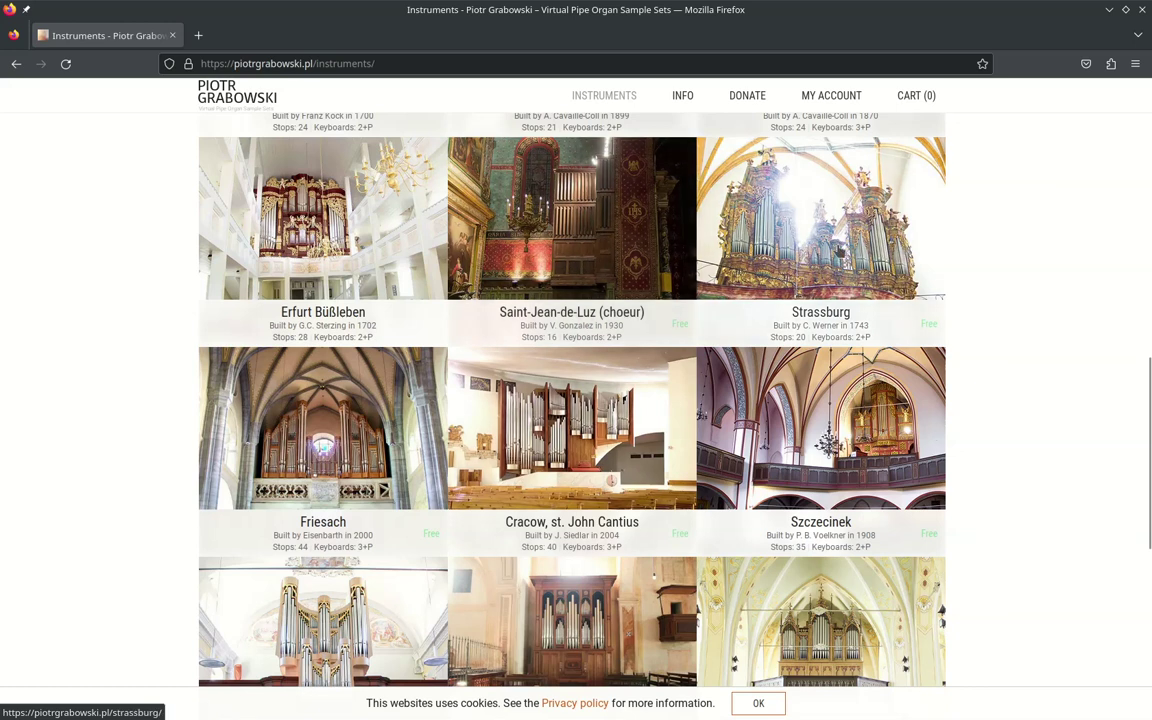
scroll(833, 640, down, 3)
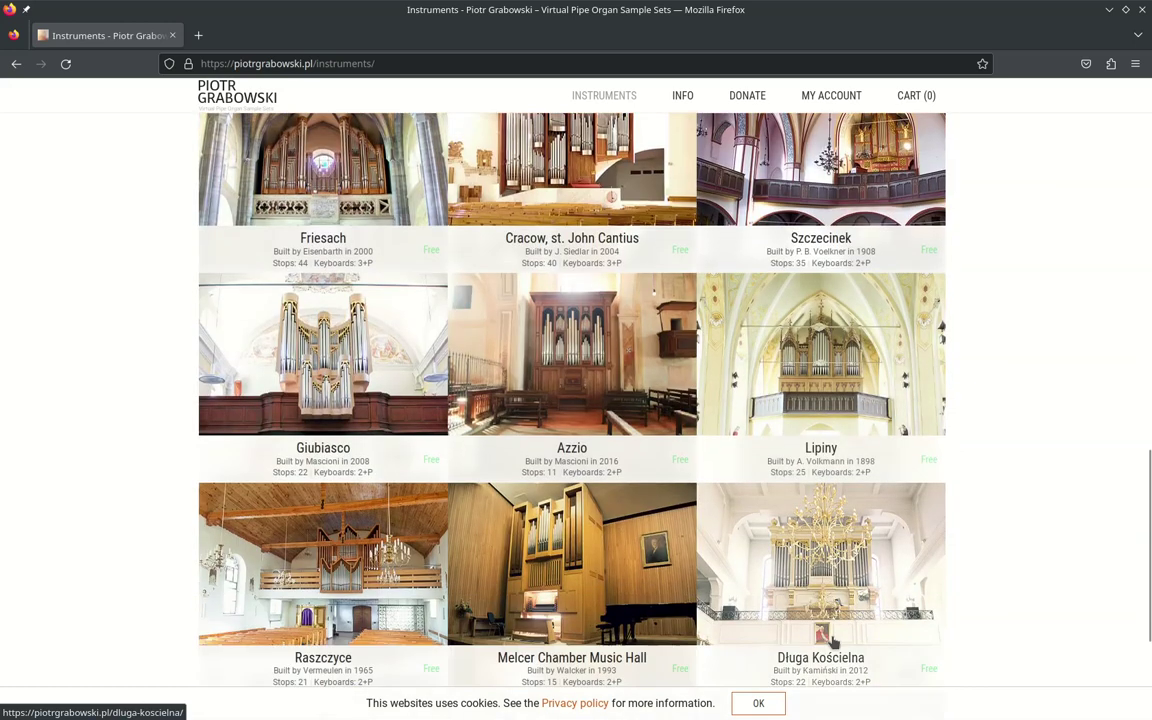
scroll(833, 640, down, 2)
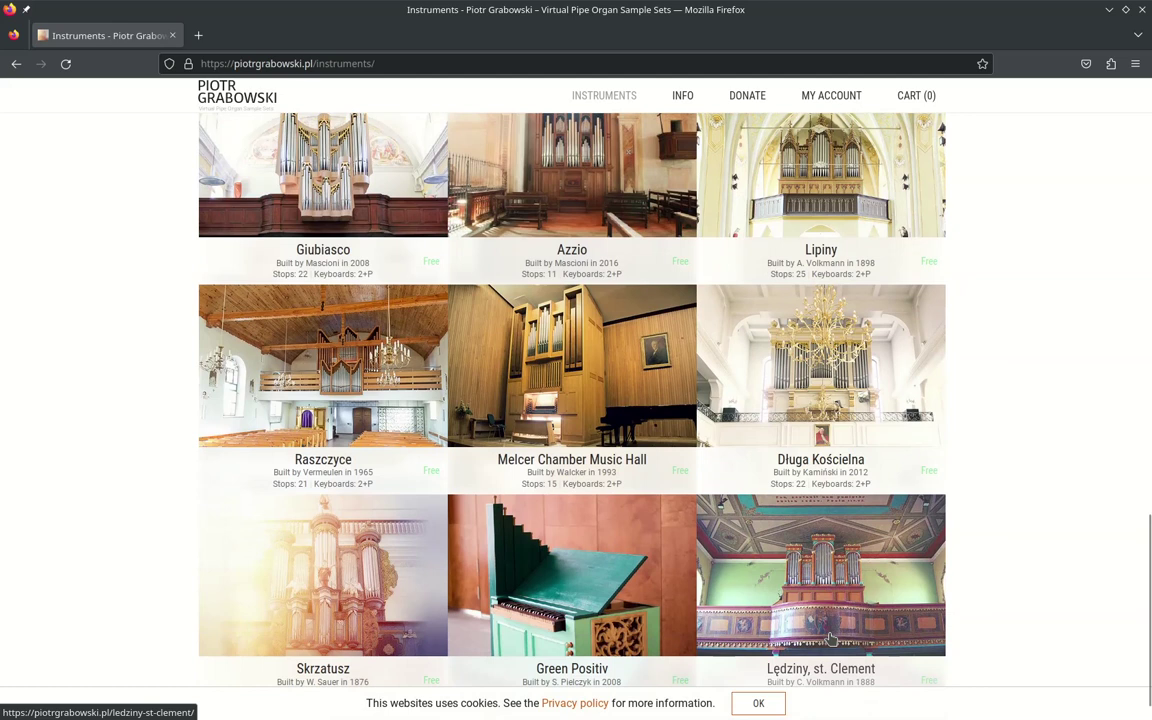
scroll(830, 638, up, 5)
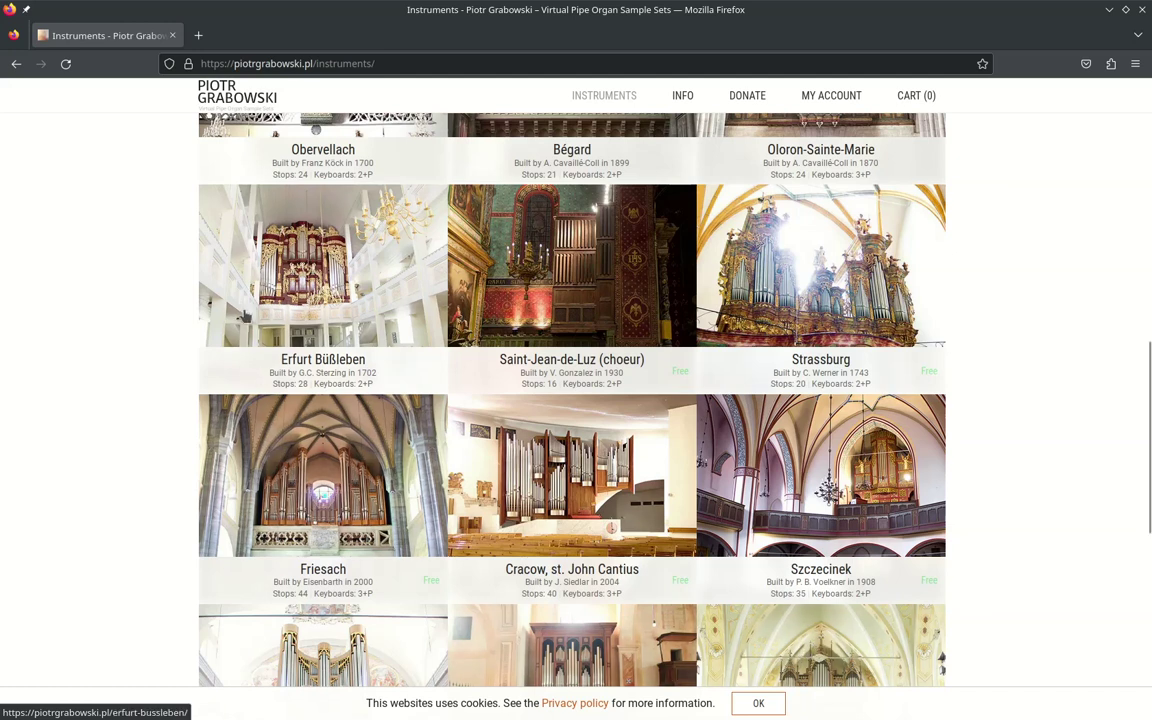
Step: Go back to the Google results and scroll the free samplesets table listing Bureå, Kalvträsk, Piteå, Norrfjärden
click(15, 65)
click(15, 65)
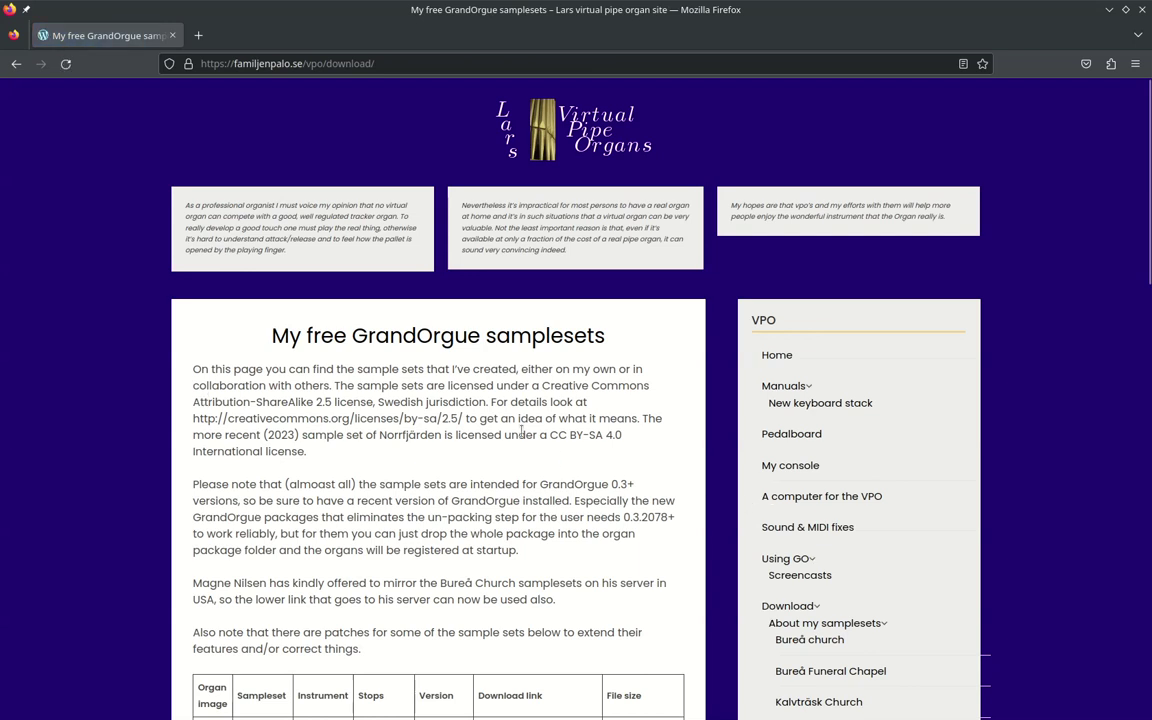
scroll(508, 428, down, 4)
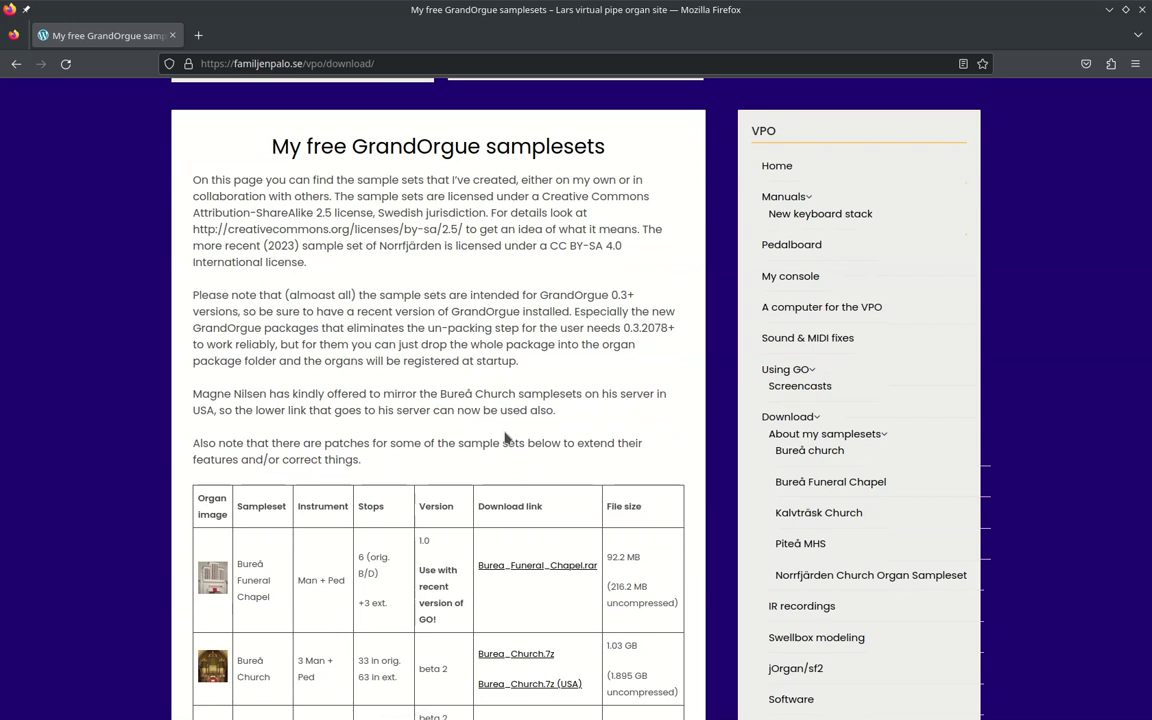
scroll(506, 437, down, 4)
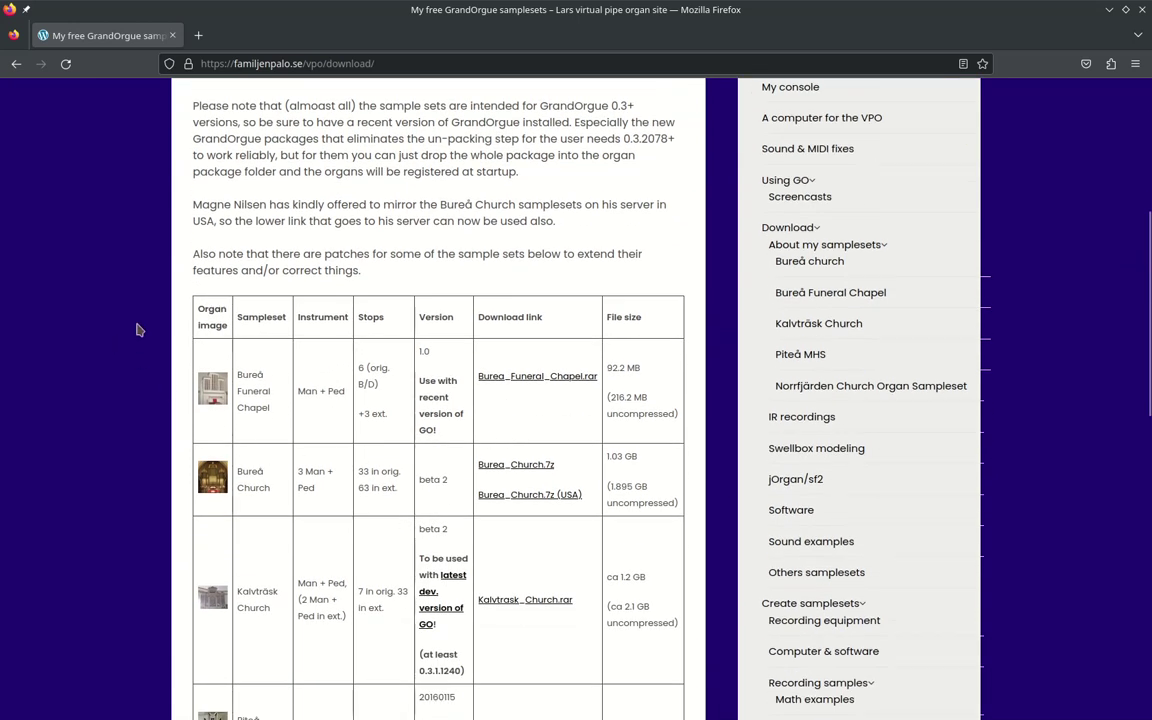
scroll(139, 330, down, 4)
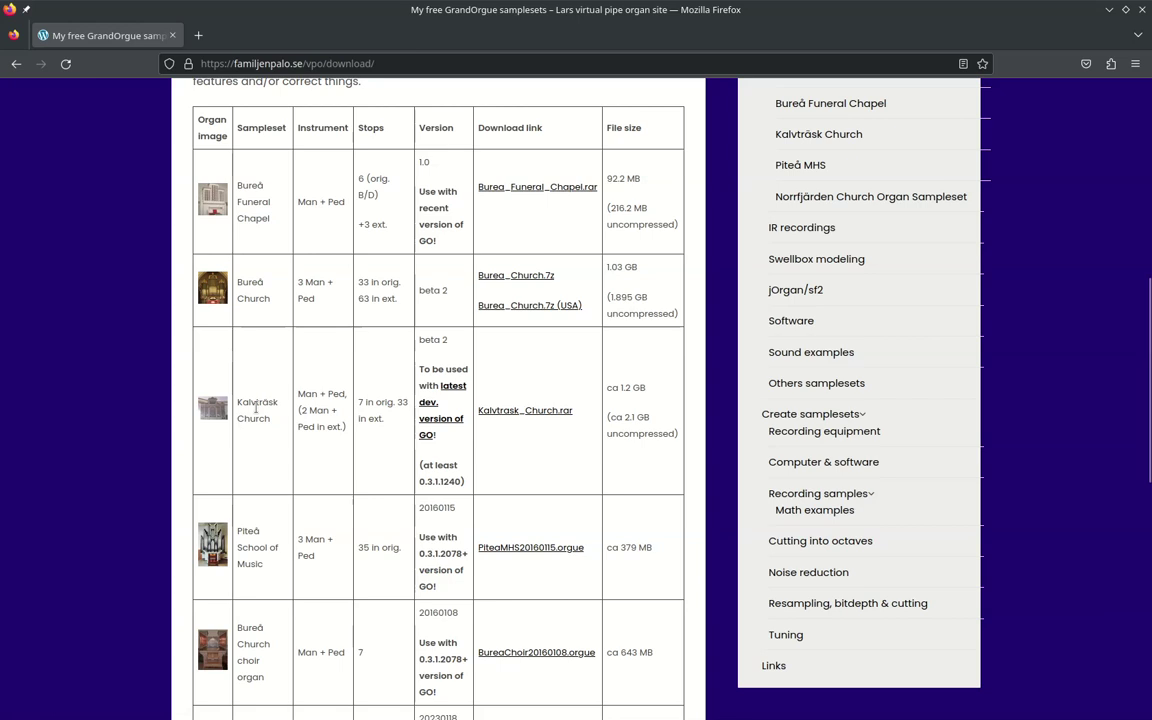
scroll(257, 407, down, 4)
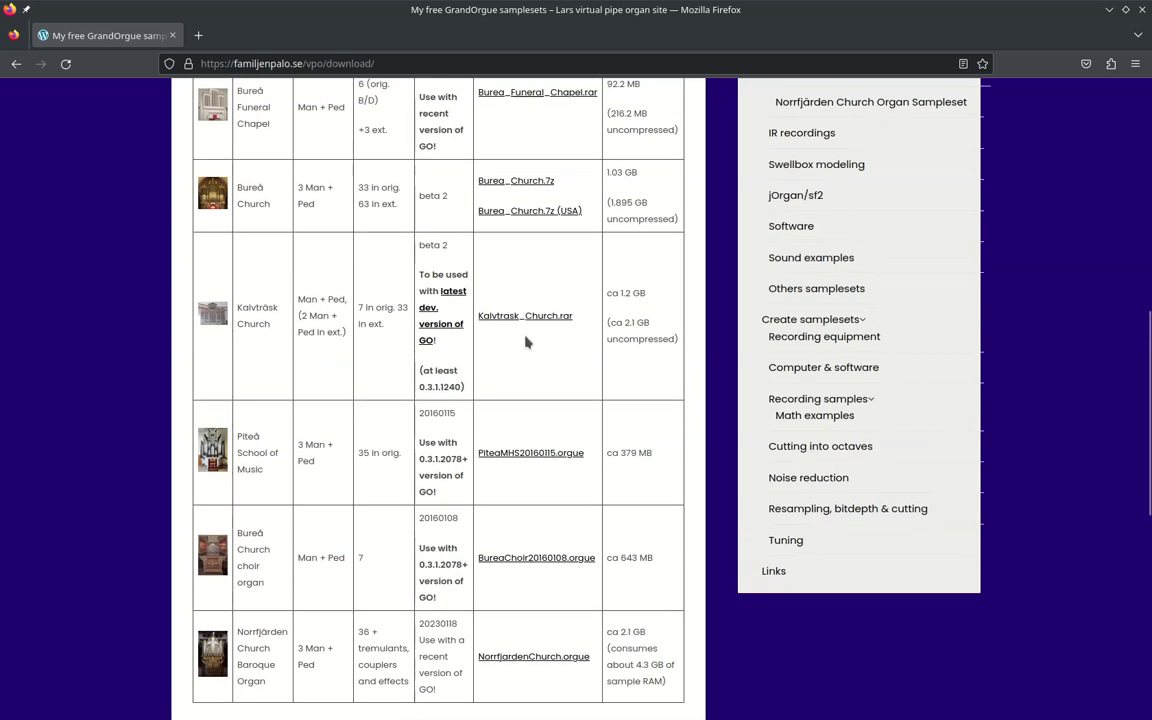
scroll(525, 342, up, 2)
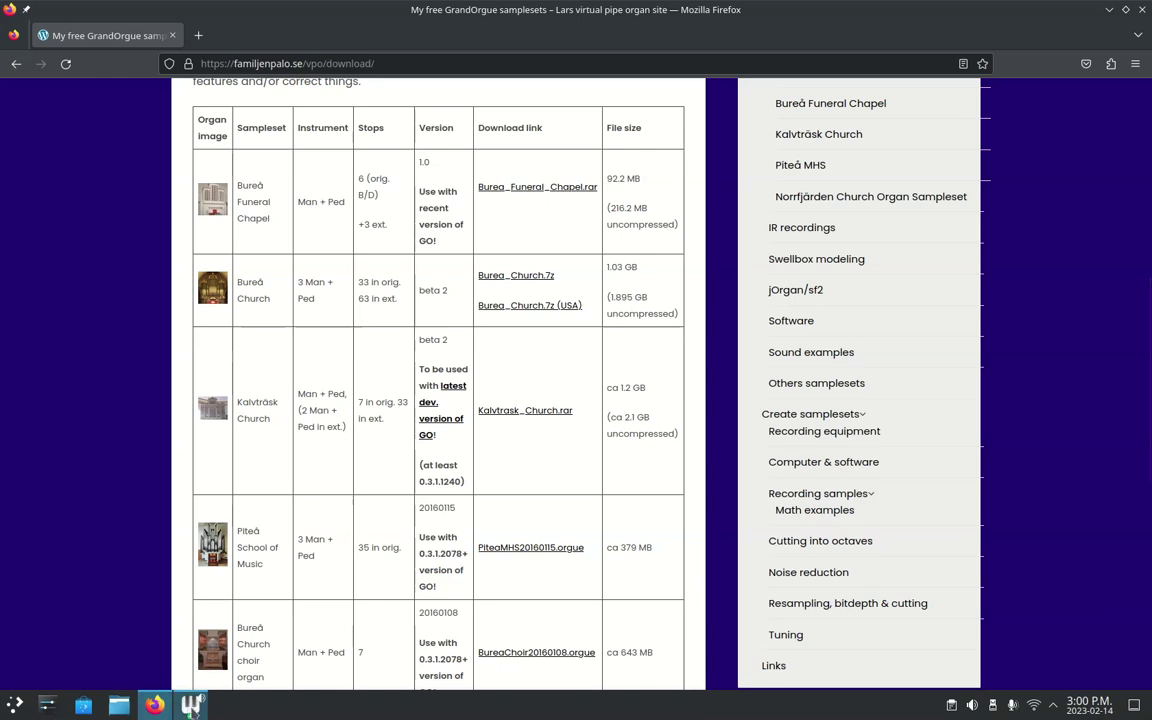
Step: Show the Paths tab of GrandOrgue's Program Settings with its sampleset and organ package folders
click(191, 705)
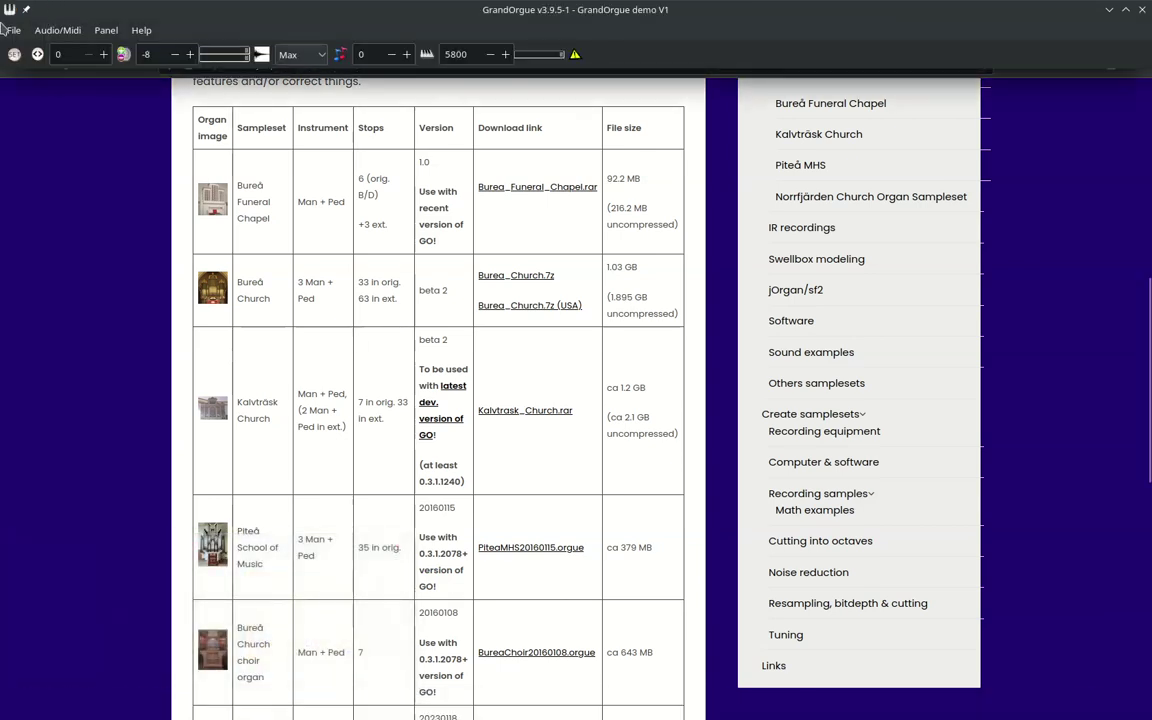
click(14, 31)
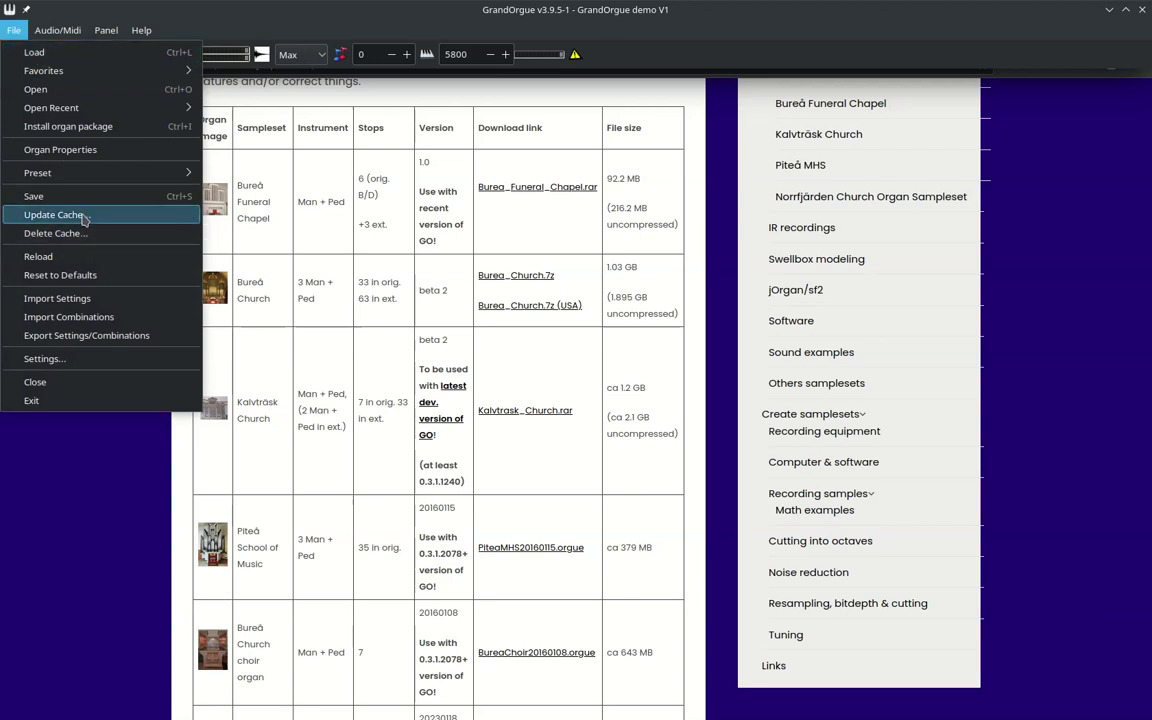
click(77, 360)
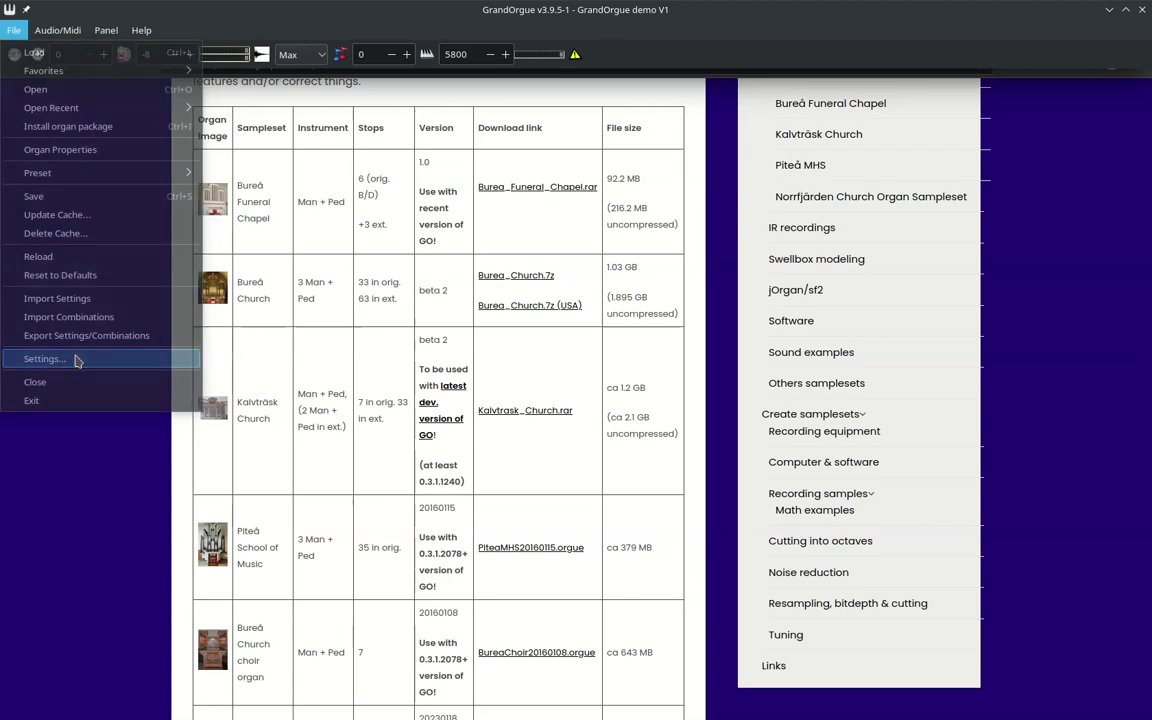
click(424, 151)
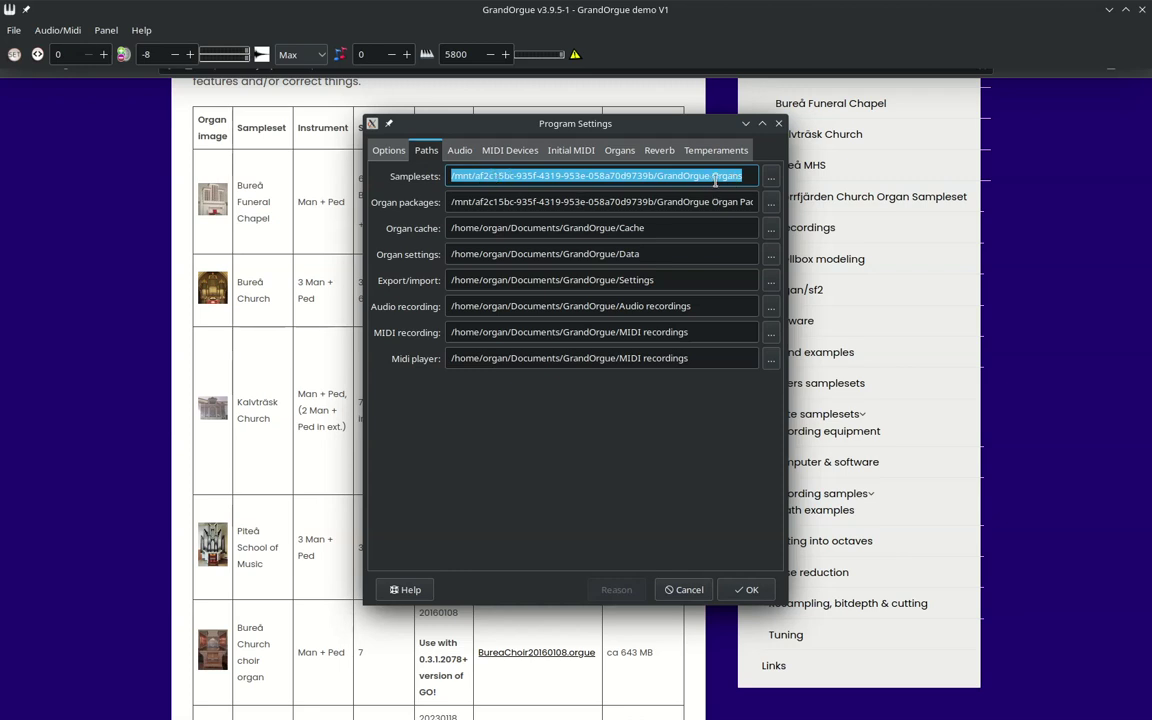
mouse_move(110, 712)
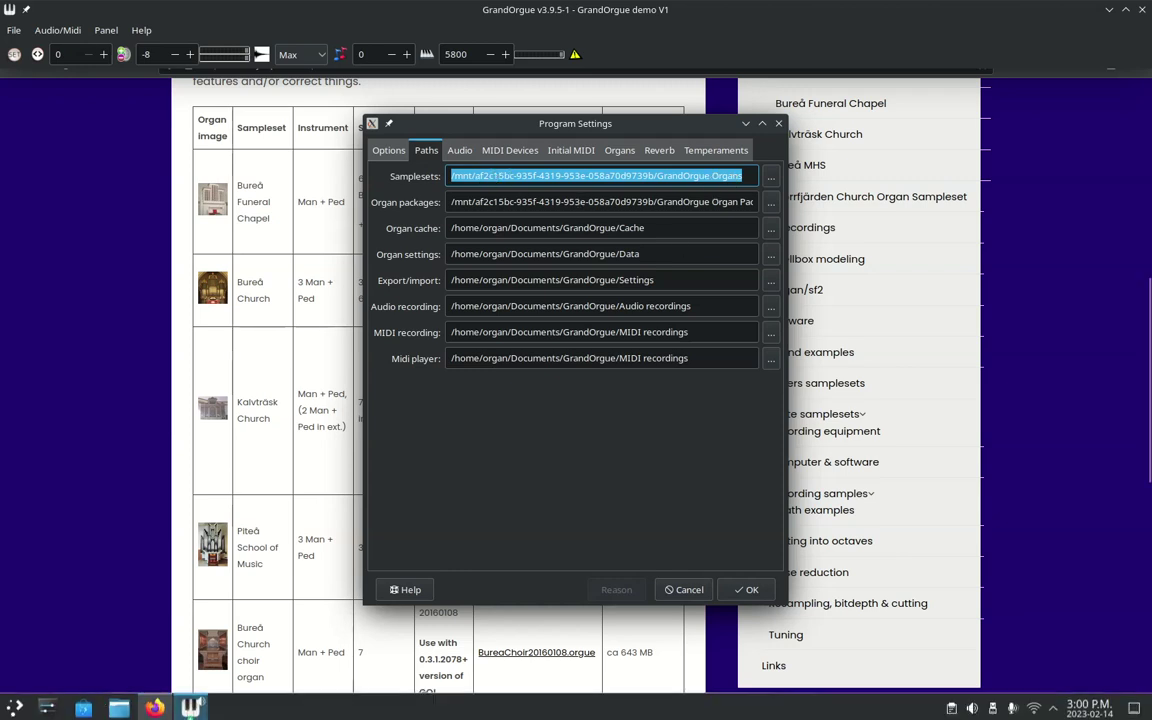
click(118, 705)
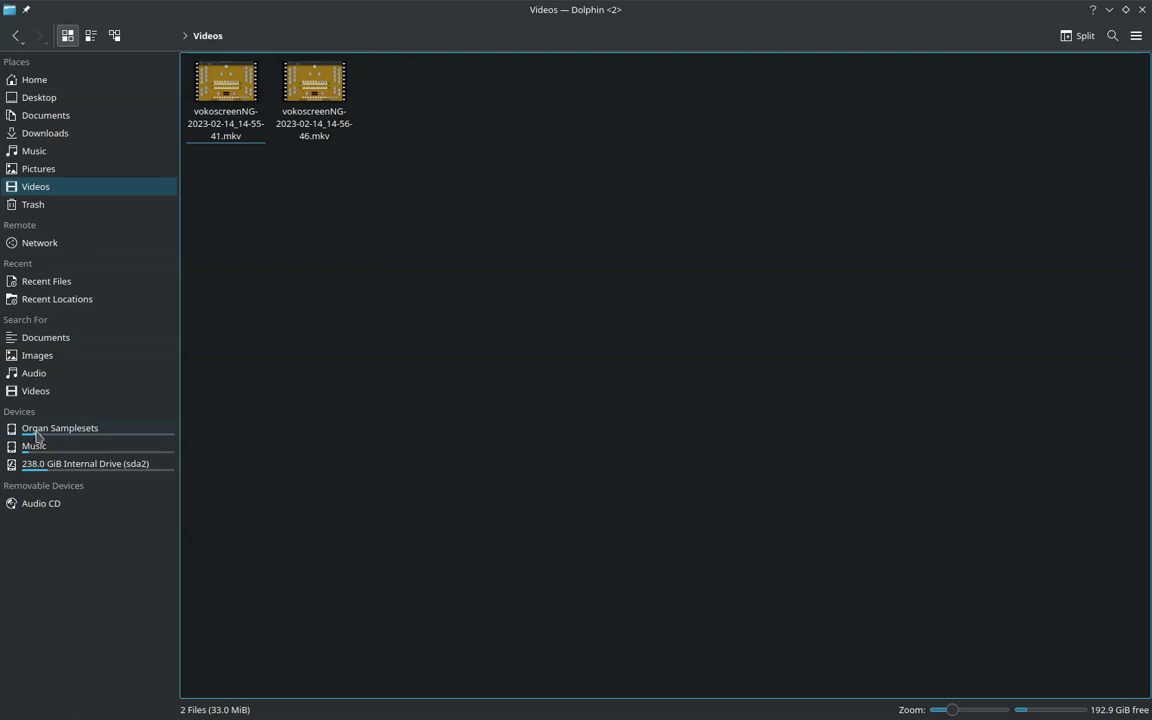
click(39, 430)
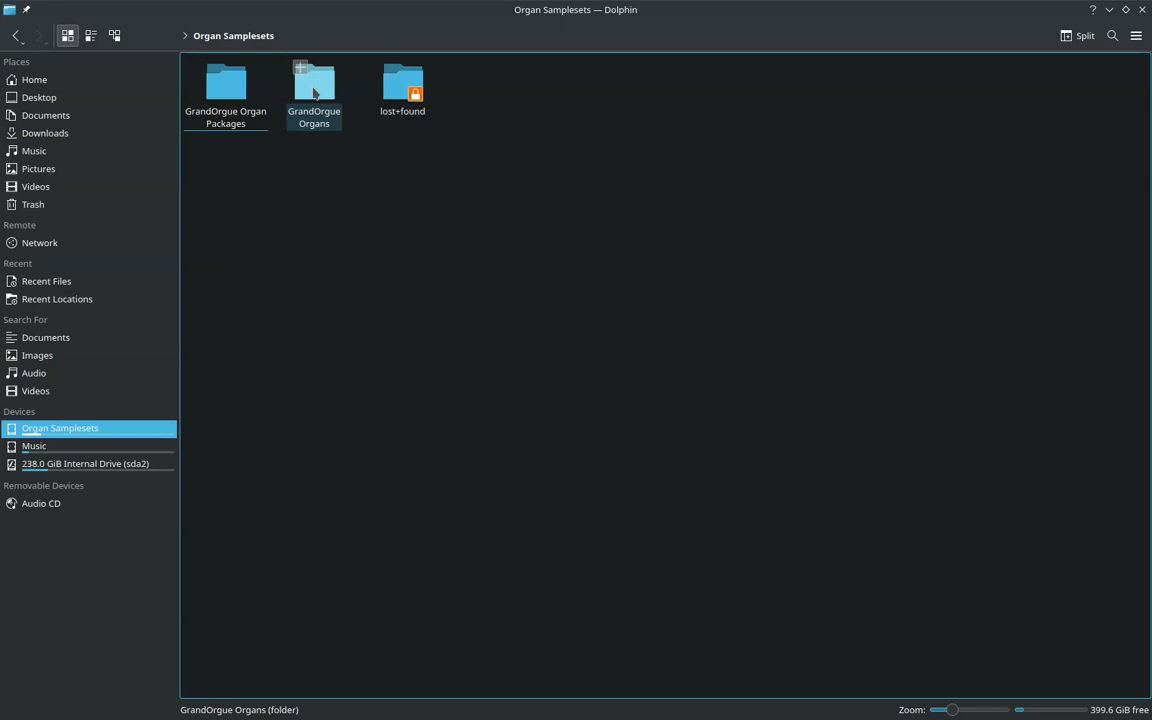
click(314, 92)
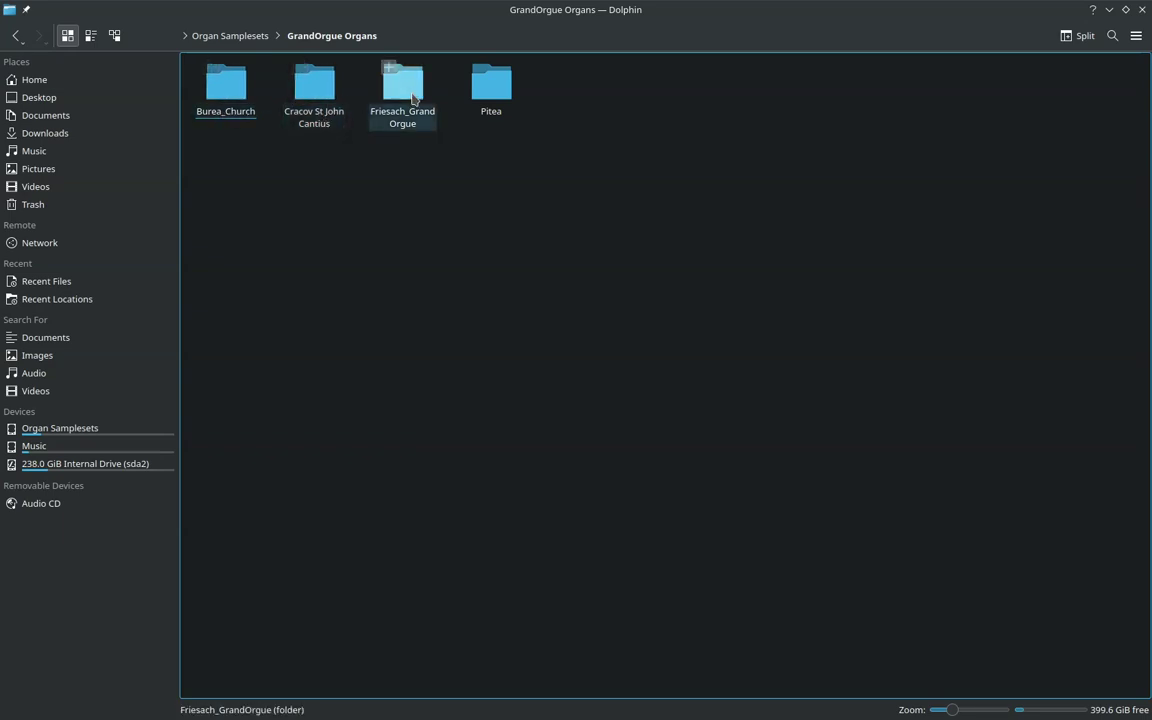
double_click(494, 95)
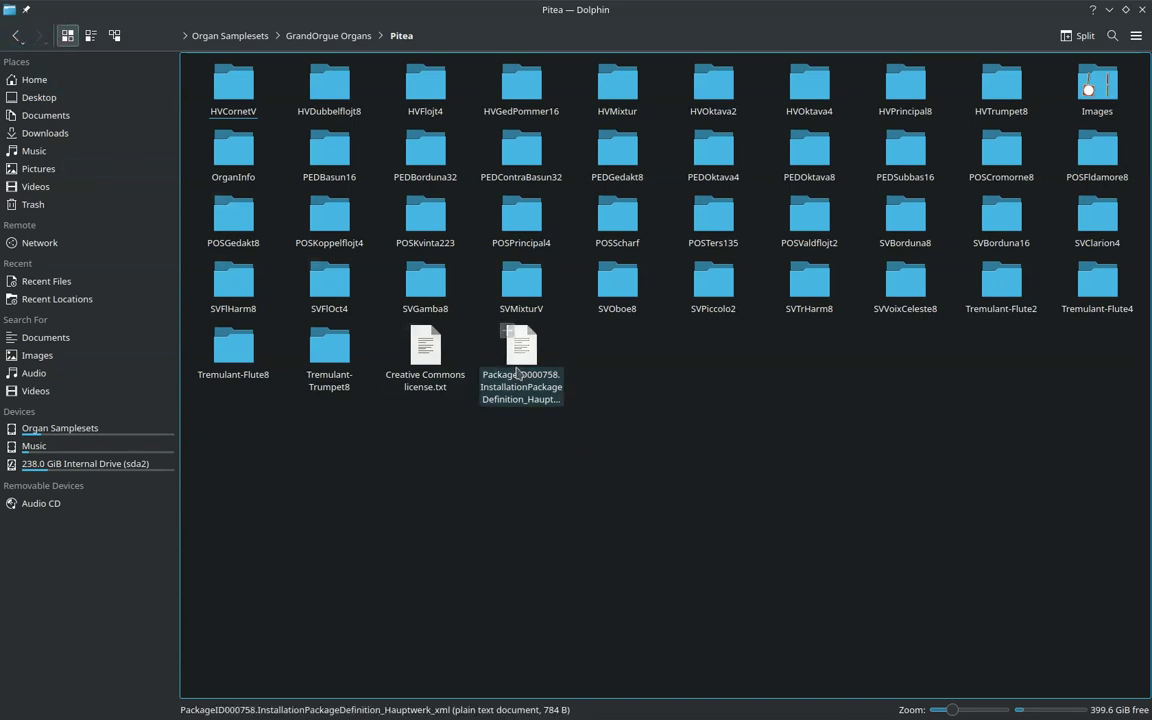
click(18, 36)
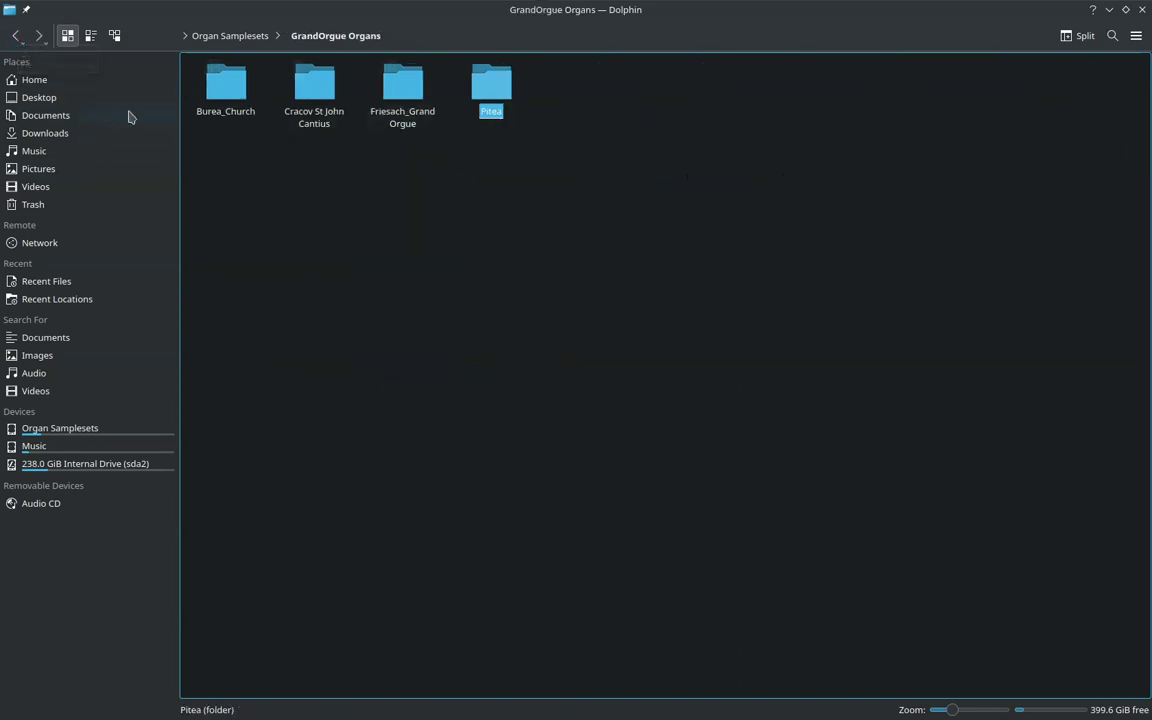
Step: Open the Friesach_GrandOrgue folder and load Friesach.organ into GrandOrgue
click(394, 98)
double_click(394, 97)
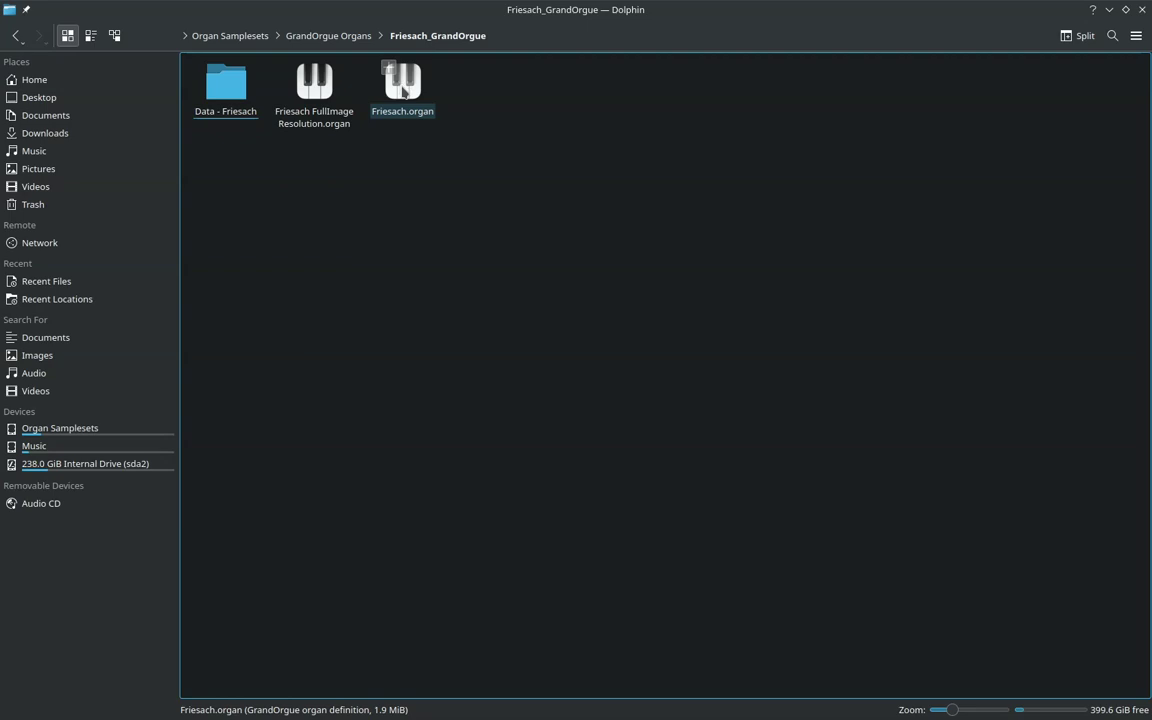
double_click(404, 90)
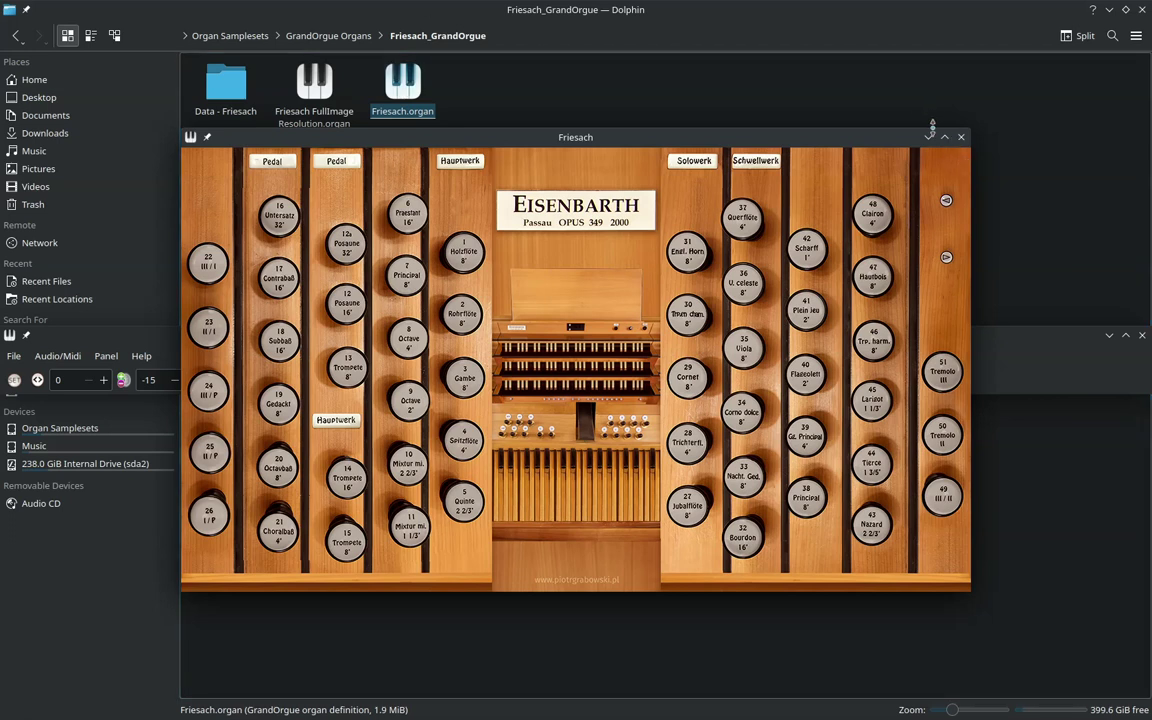
Step: Maximize the Friesach stop panel to full screen, then minimize it again
click(945, 139)
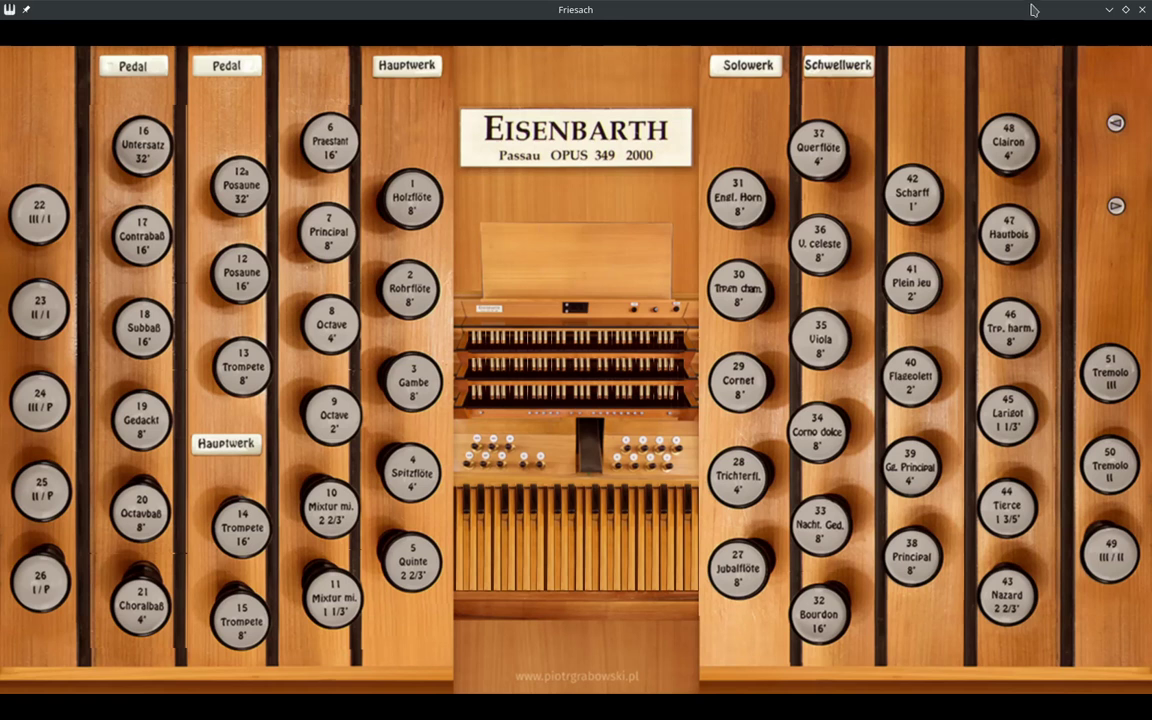
click(1110, 12)
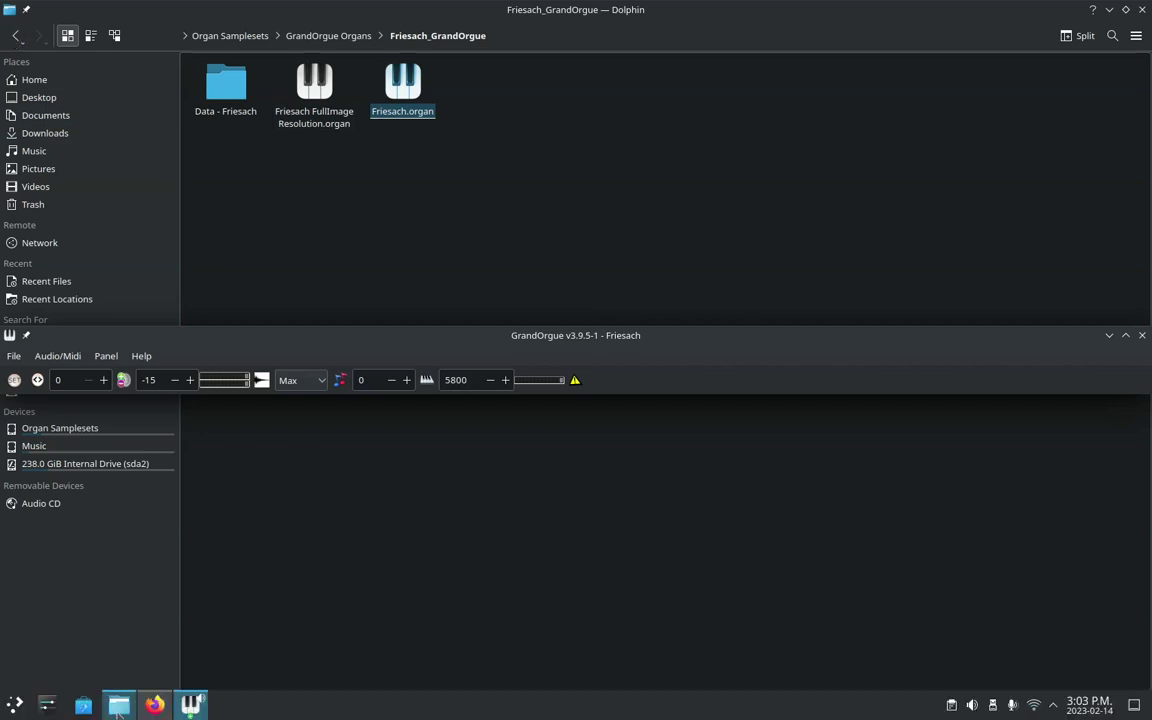
Step: Bring Dolphin forward and look through the Organ packages and Organs folders under Documents > GrandOrgue
click(47, 706)
click(116, 706)
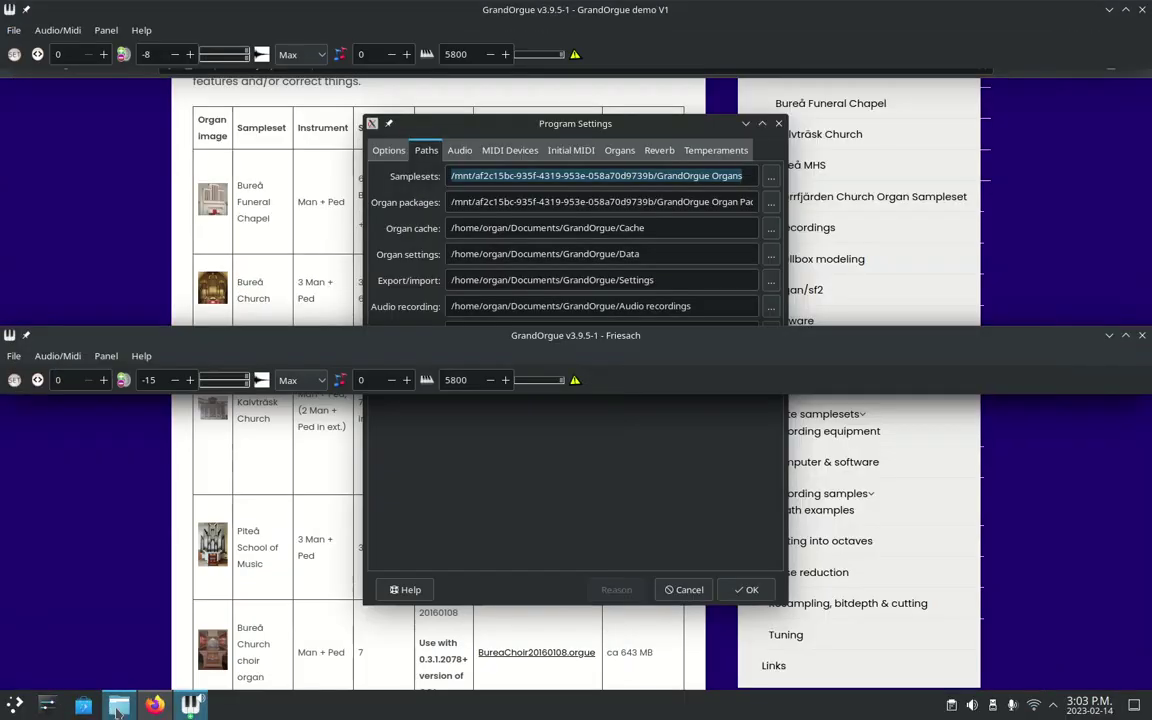
click(116, 706)
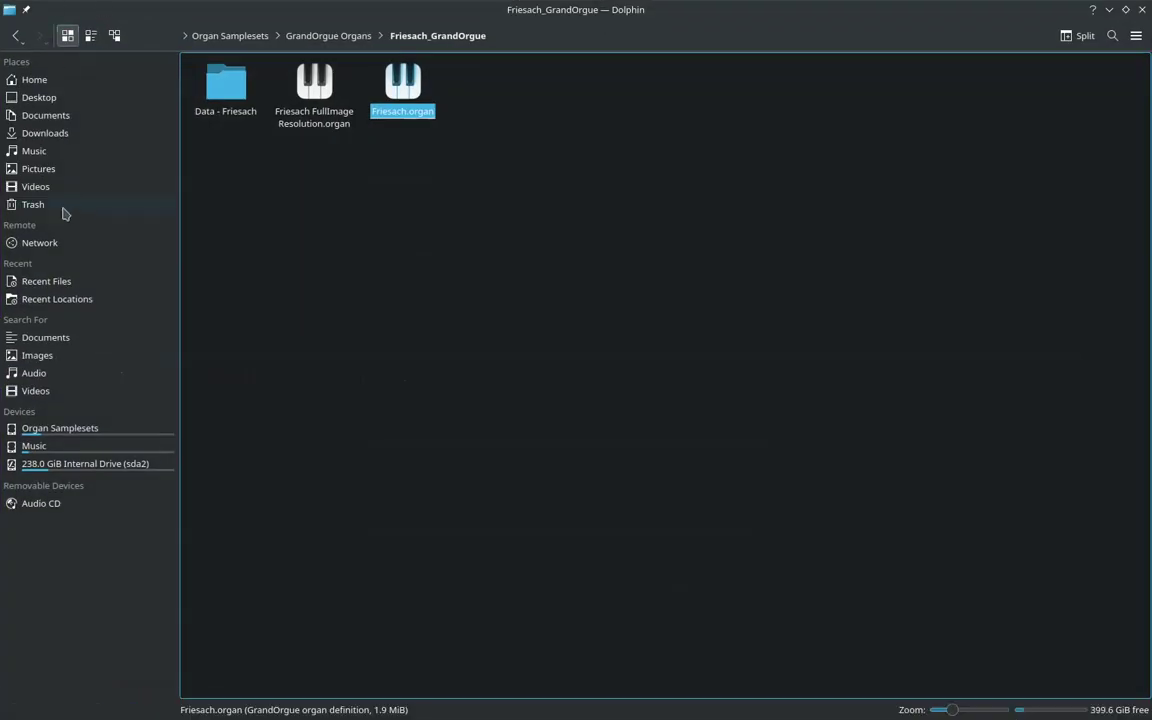
click(52, 117)
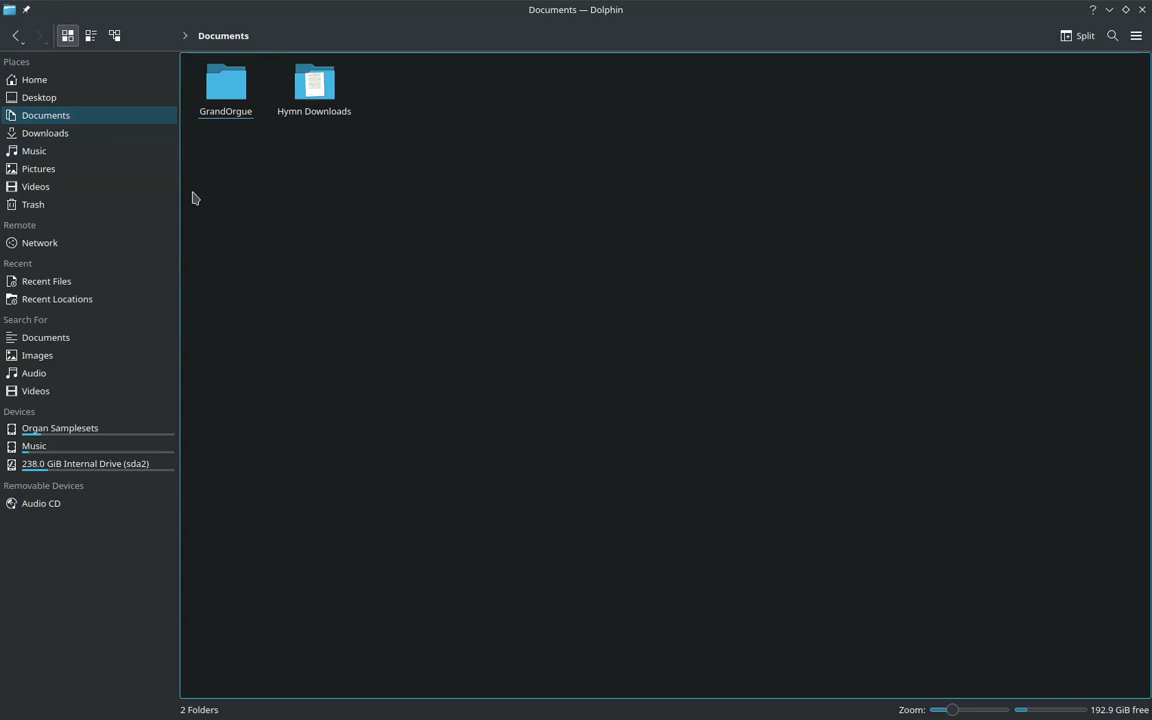
click(227, 104)
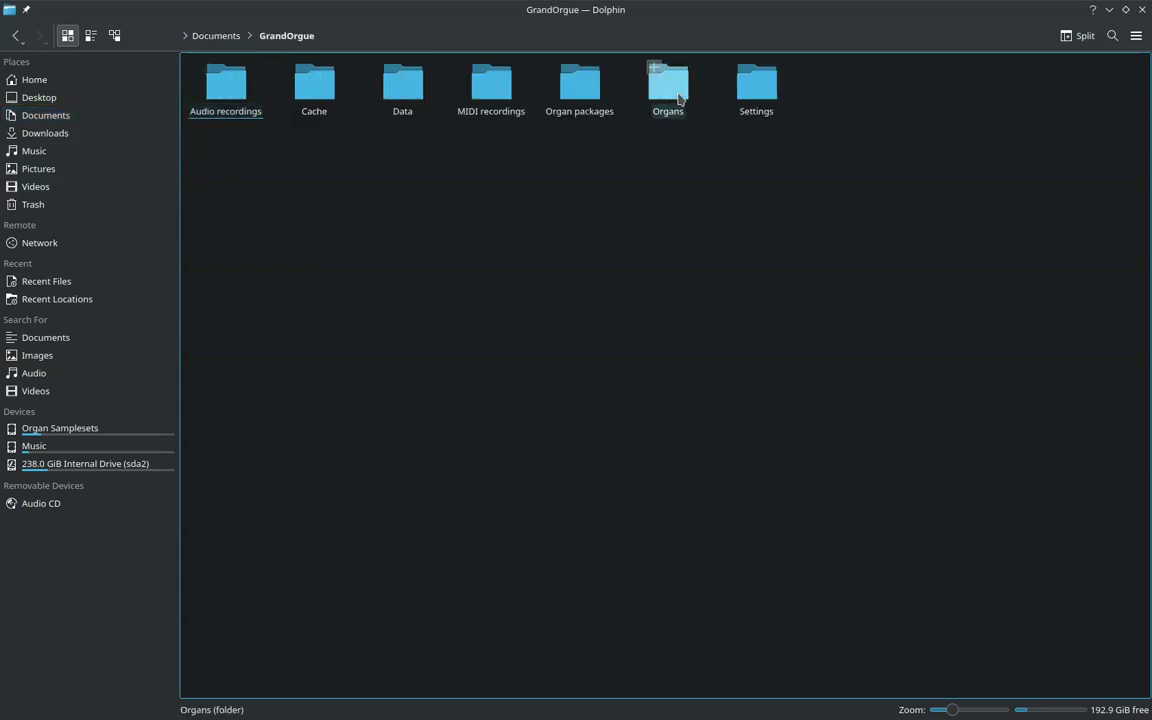
click(589, 104)
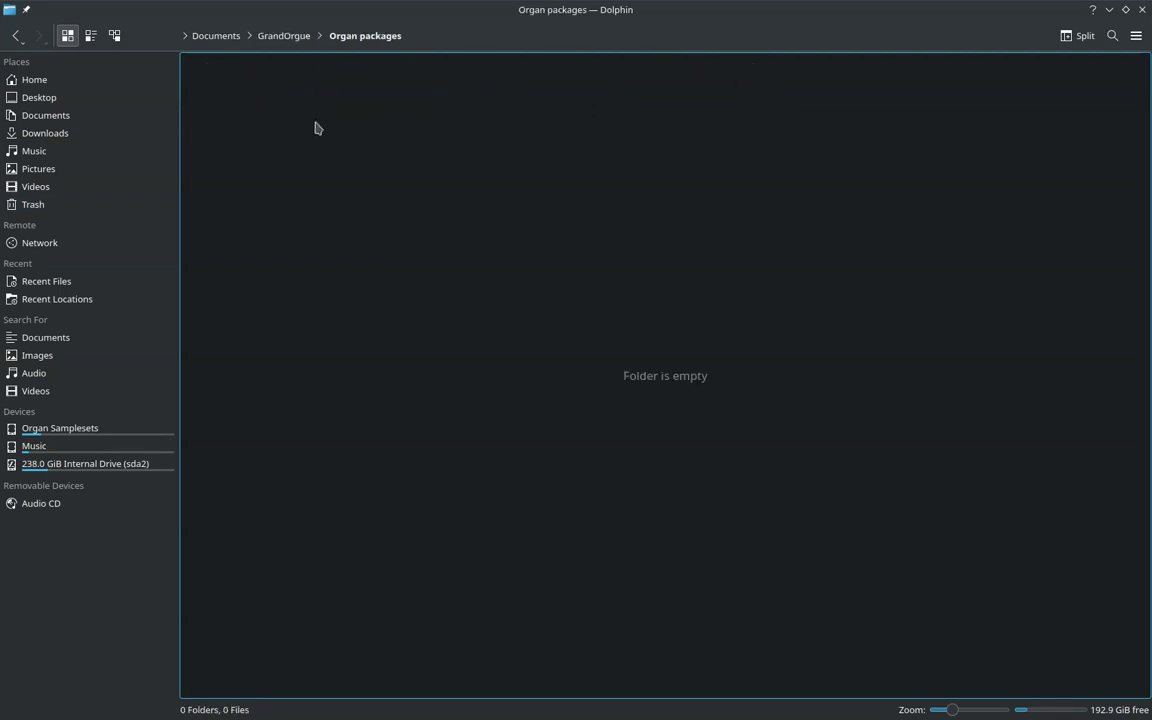
click(12, 32)
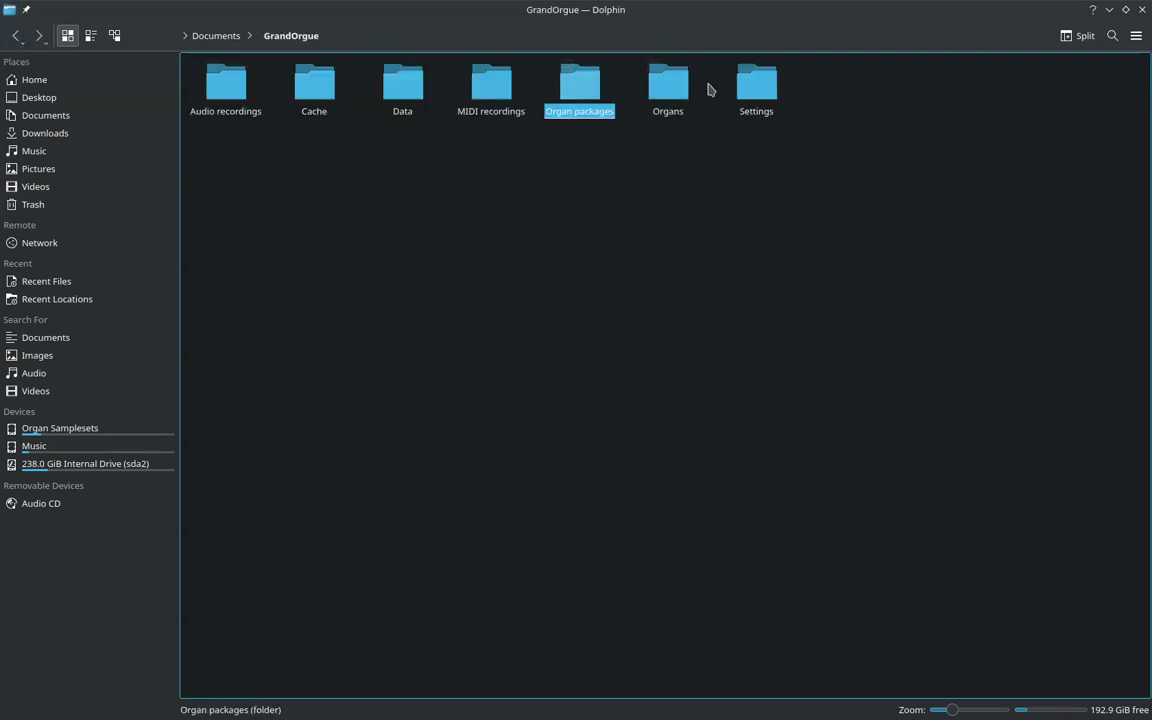
click(657, 93)
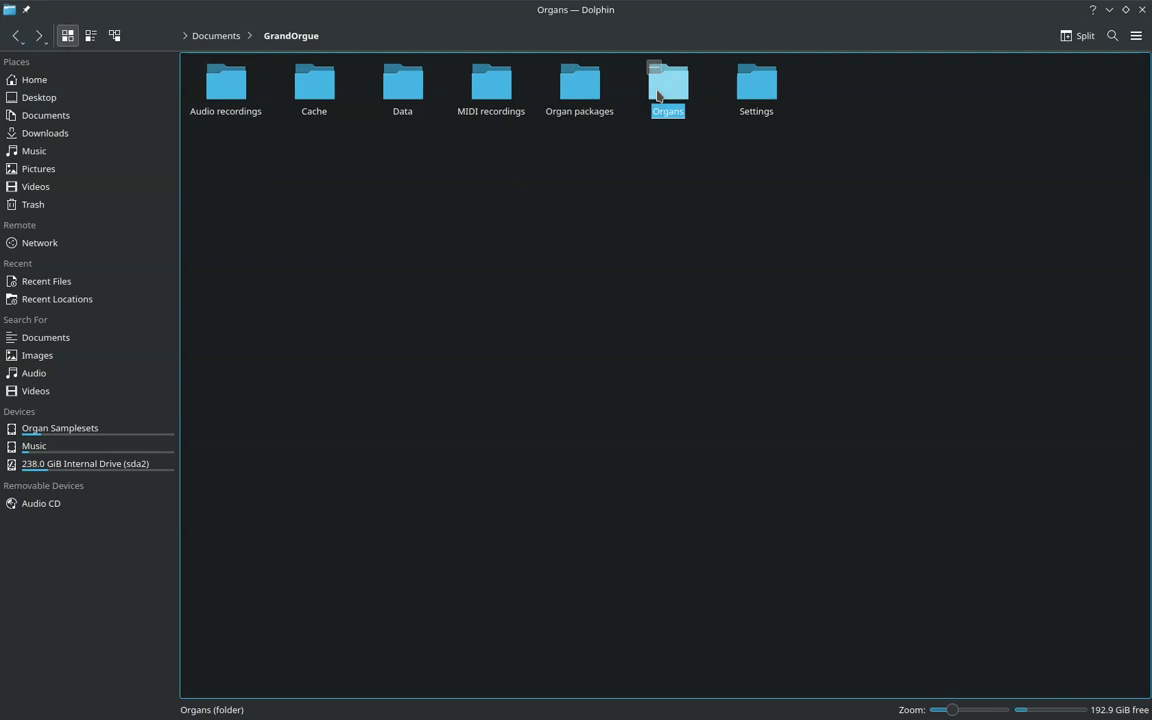
click(17, 40)
Step: Open GrandOrgue Organ Packages on the Organ Samplesets drive, showing the PiteaMHS20160115.orgue package
click(75, 430)
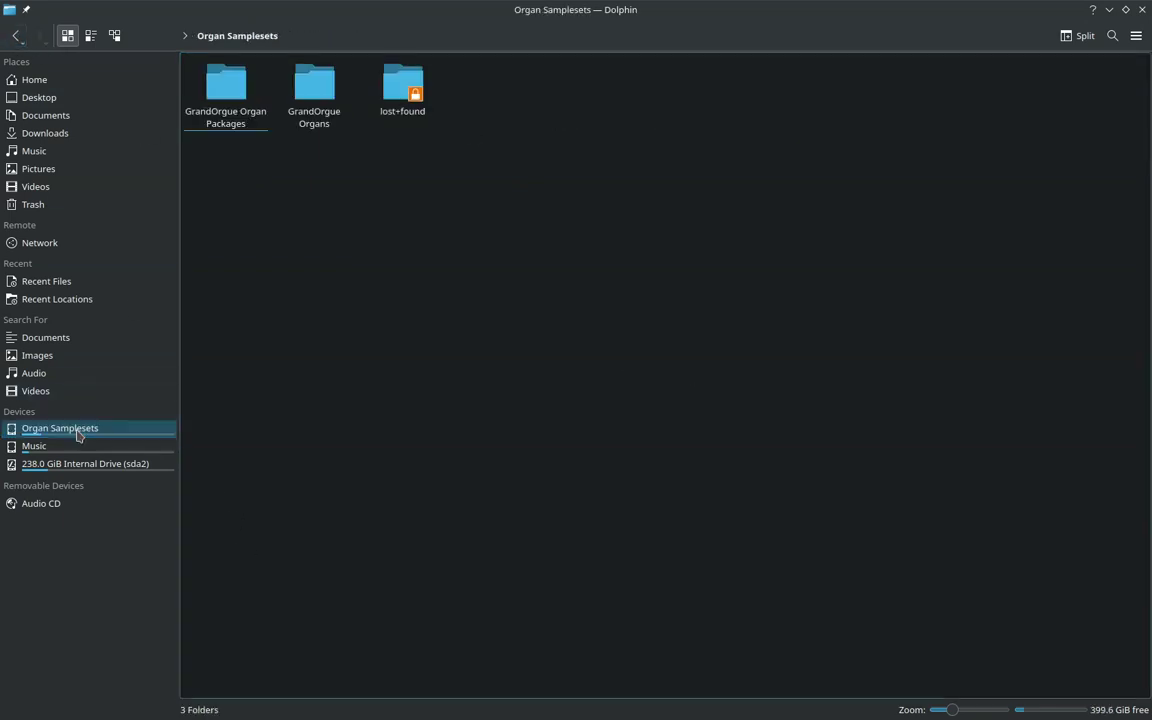
double_click(231, 96)
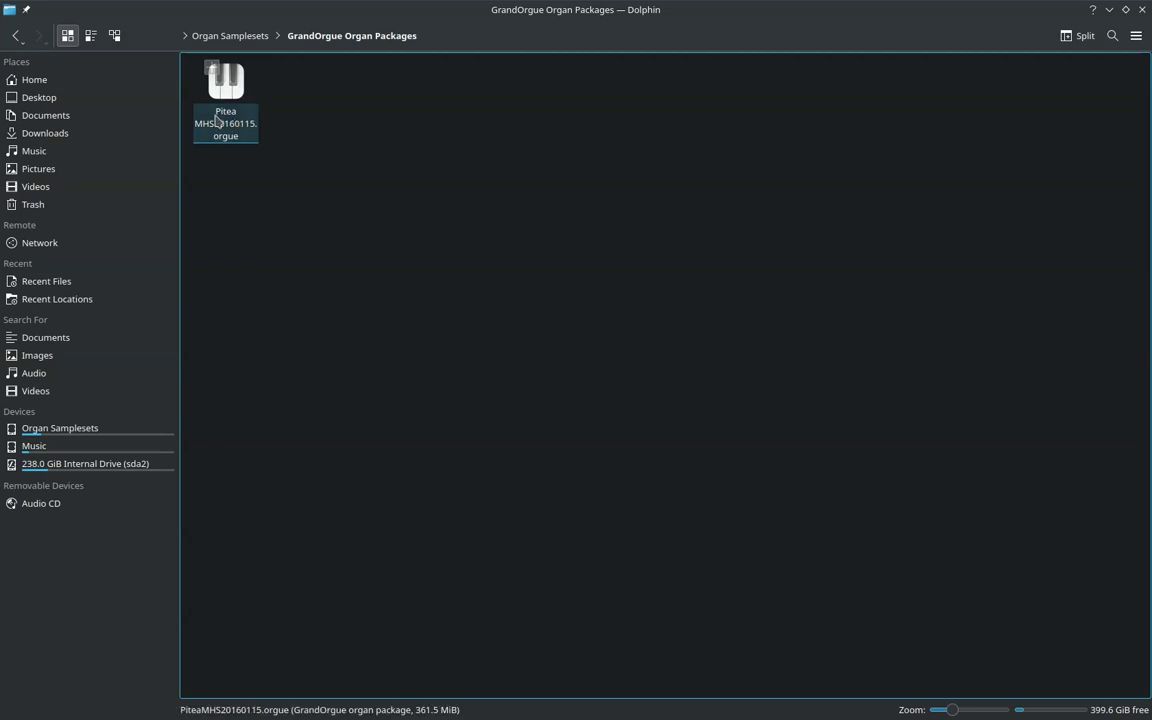
click(216, 120)
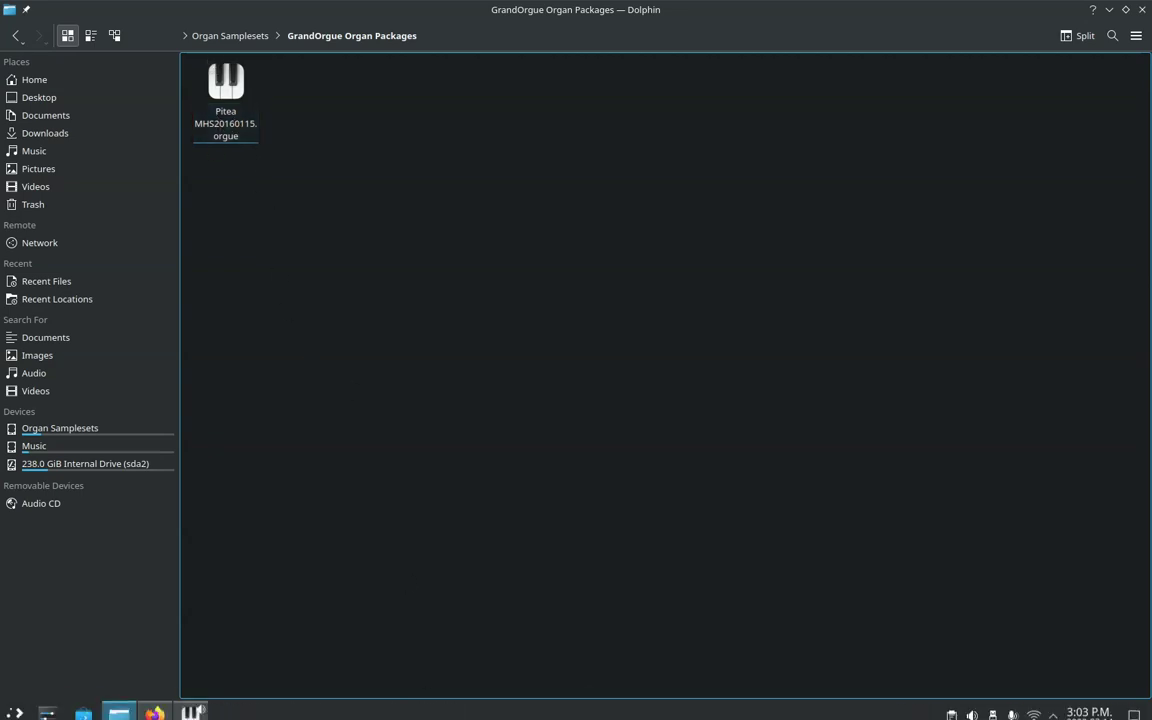
click(154, 706)
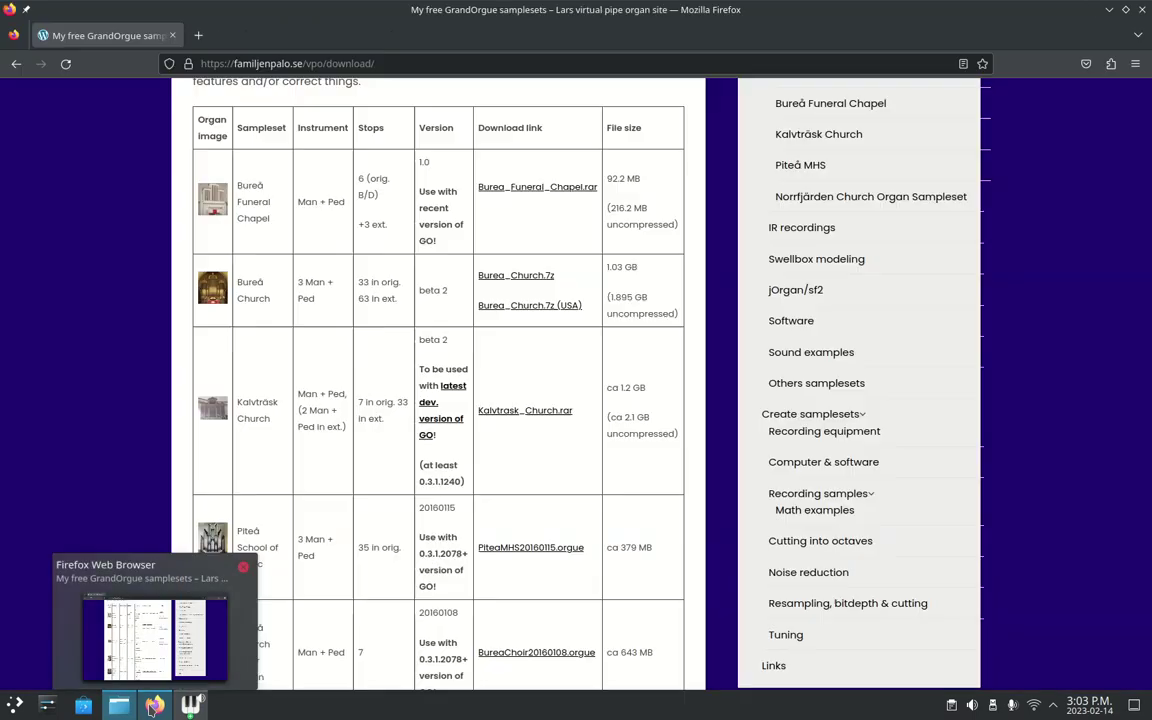
scroll(164, 453, down, 3)
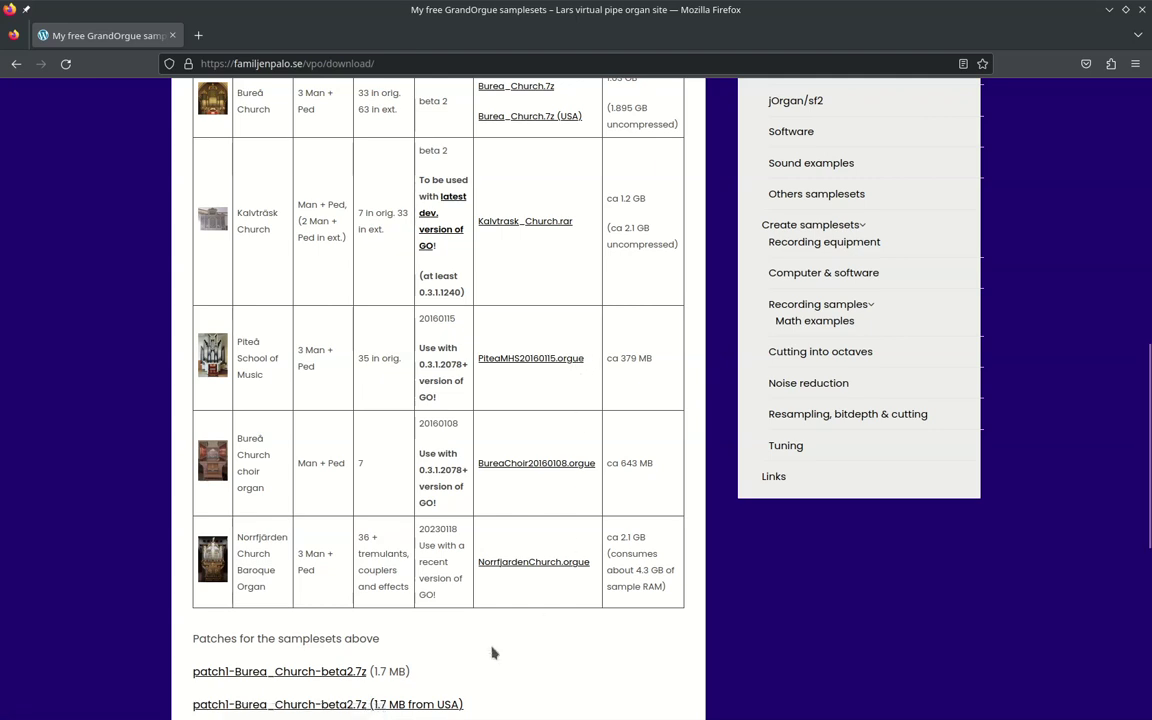
mouse_move(190, 715)
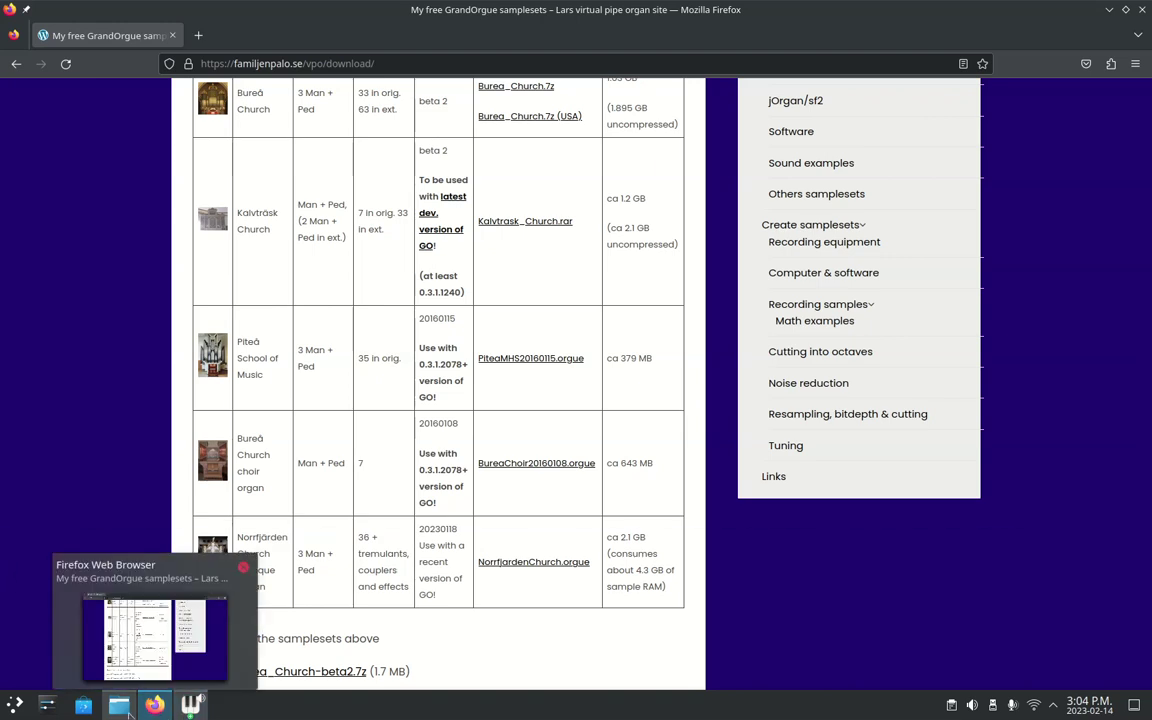
click(108, 640)
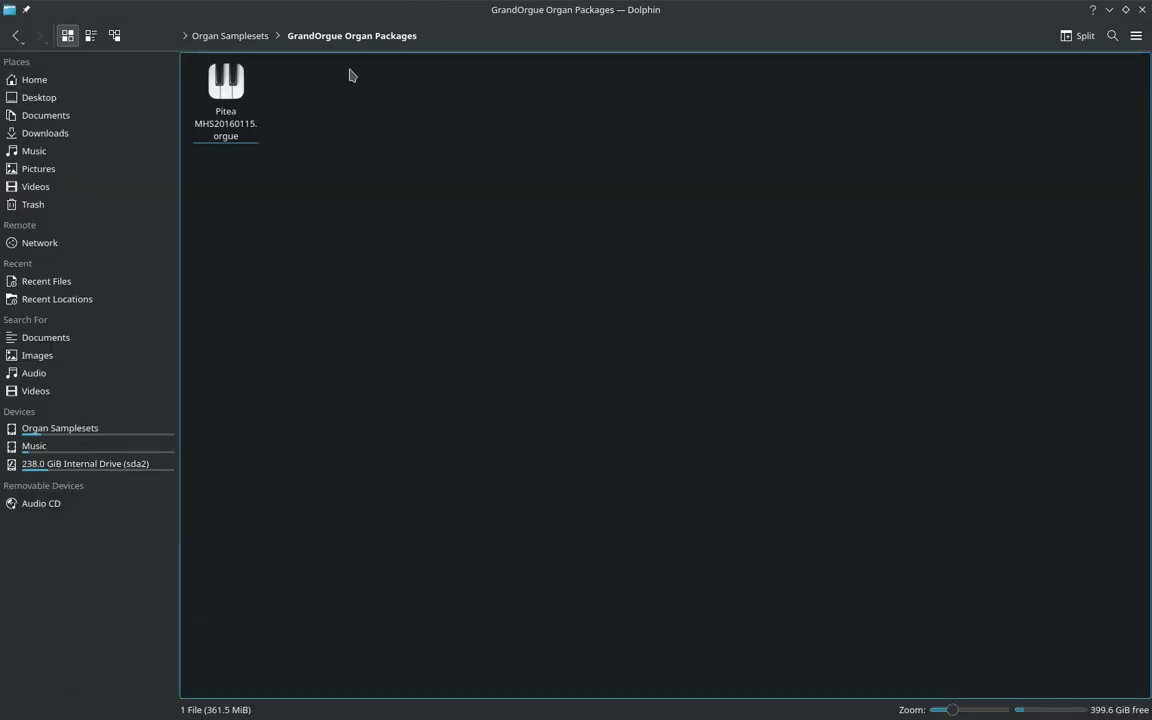
Step: Close the Friesach organ panel, then quit GrandOrgue from its taskbar entry's Close action
mouse_move(150, 712)
click(190, 705)
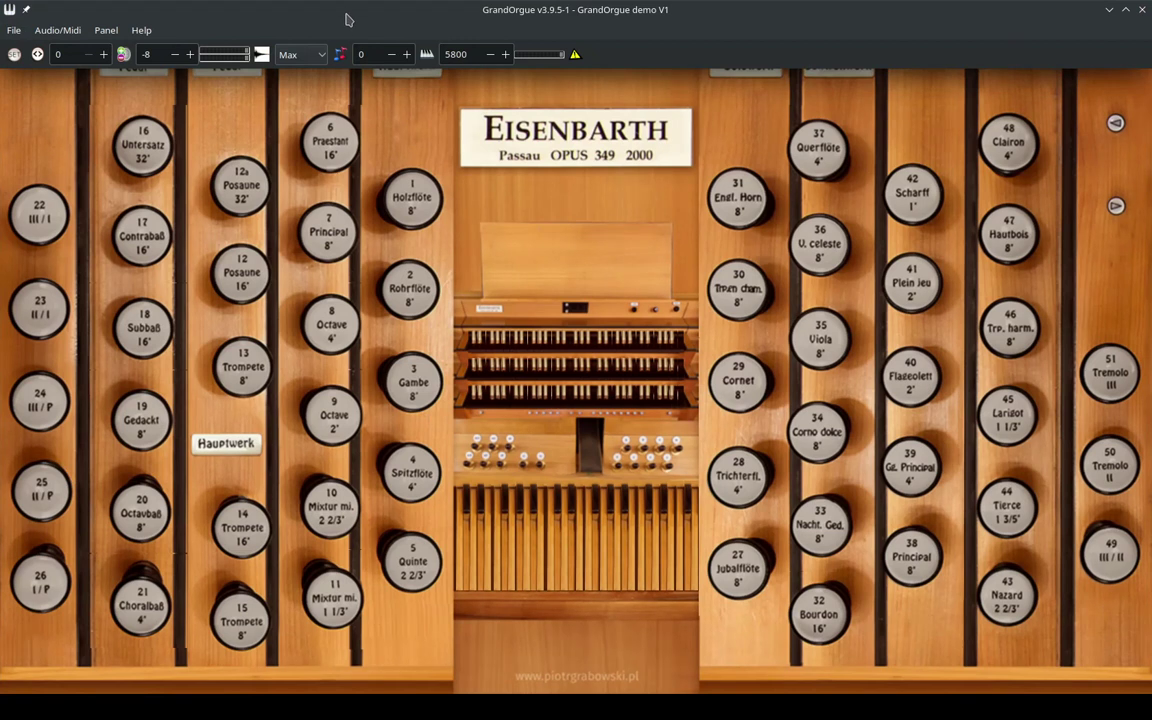
drag(56, 14, 75, 94)
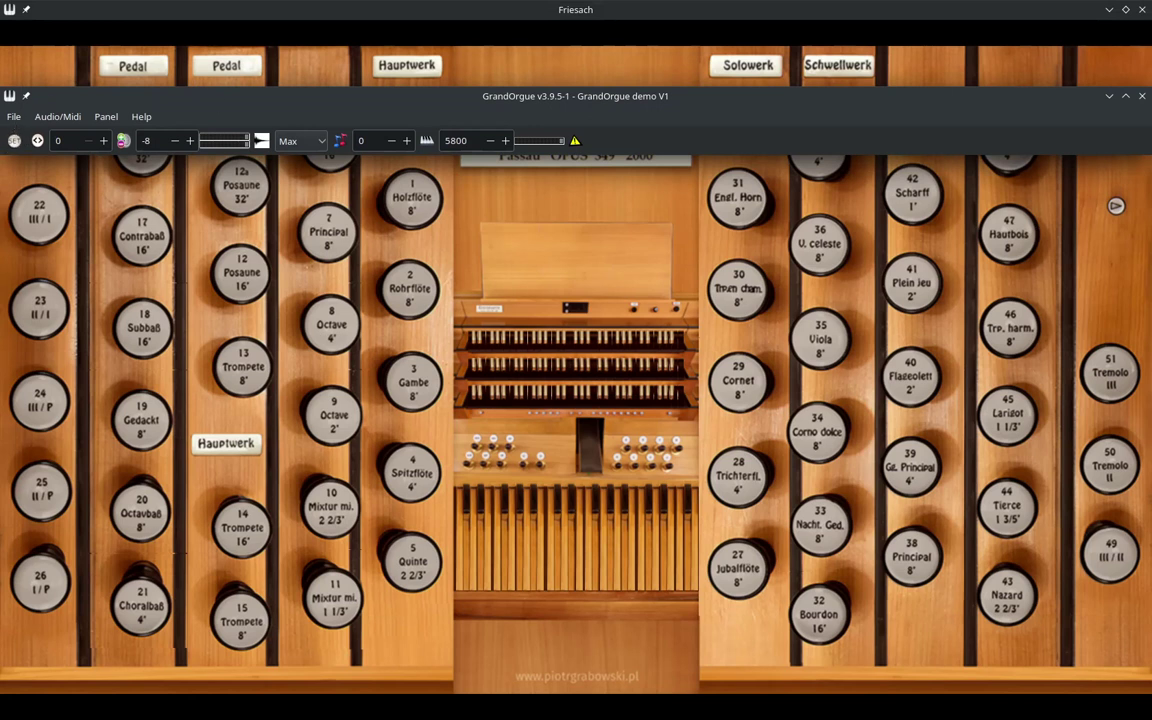
click(1143, 96)
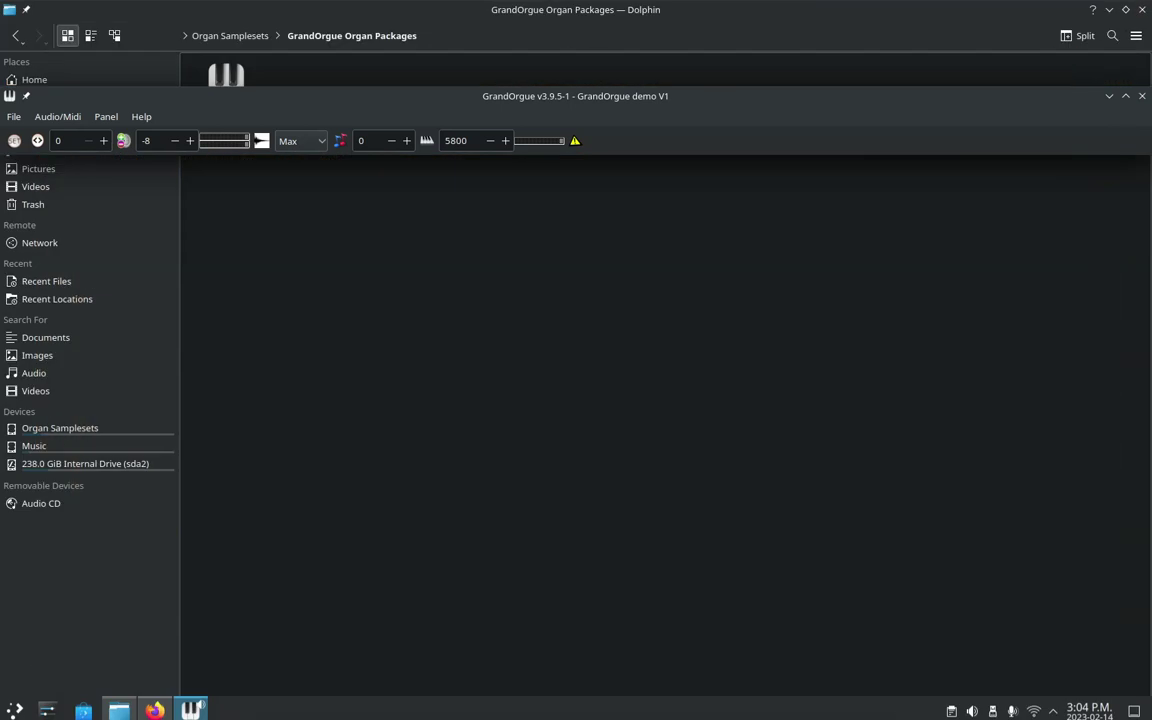
right_click(180, 712)
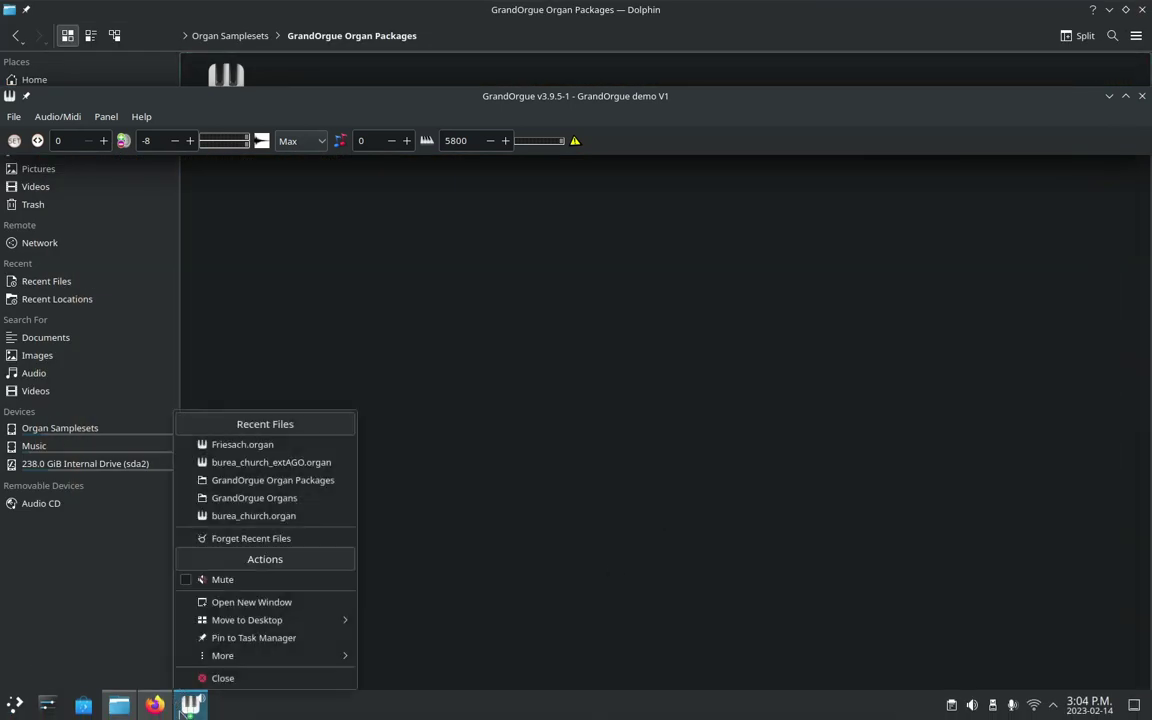
click(221, 678)
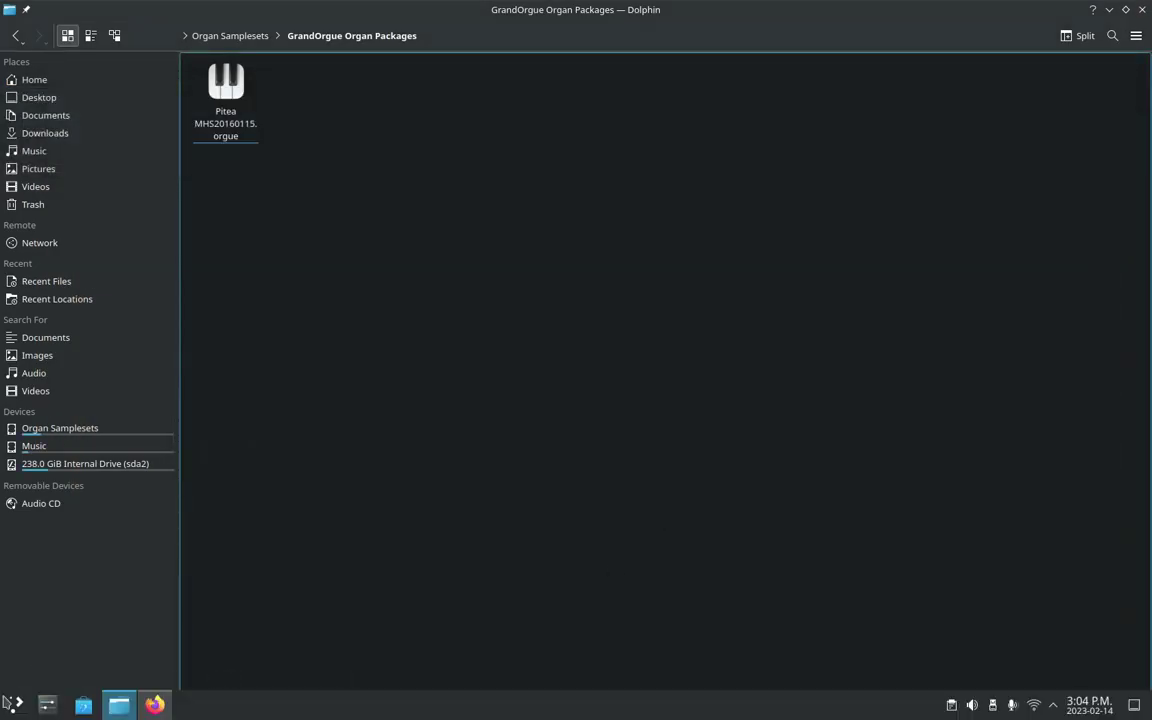
Step: Relaunch GrandOrgue from the Application Launcher's Multimedia menu
click(14, 704)
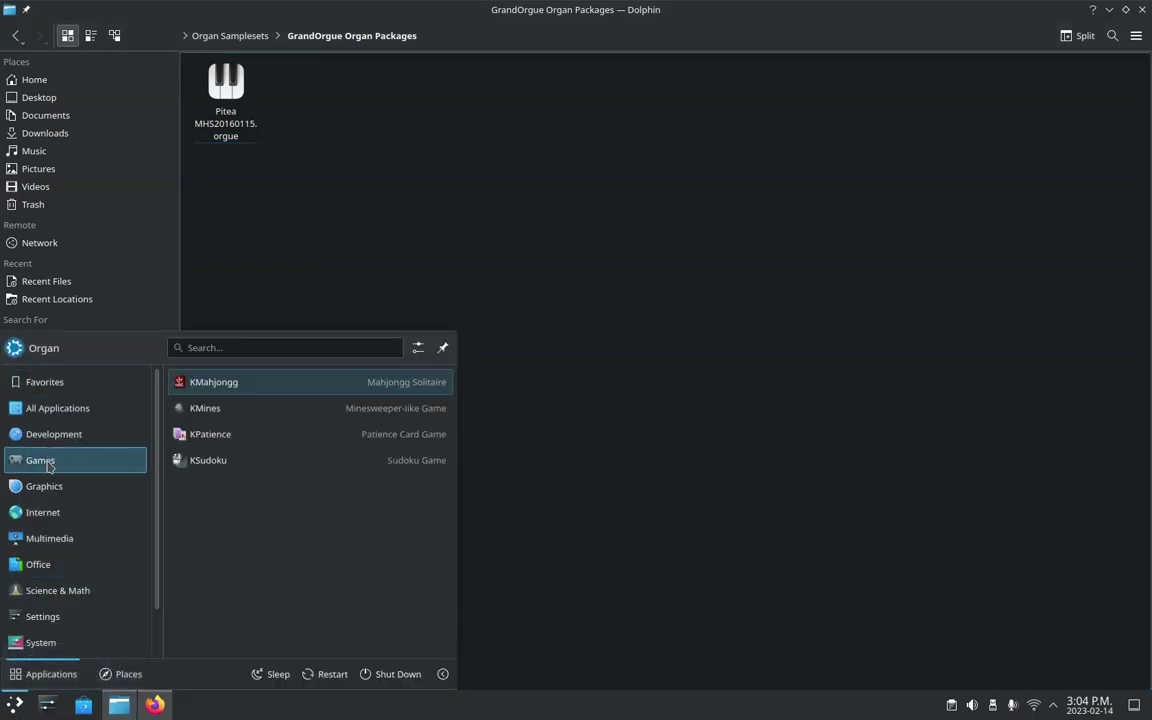
mouse_move(40, 558)
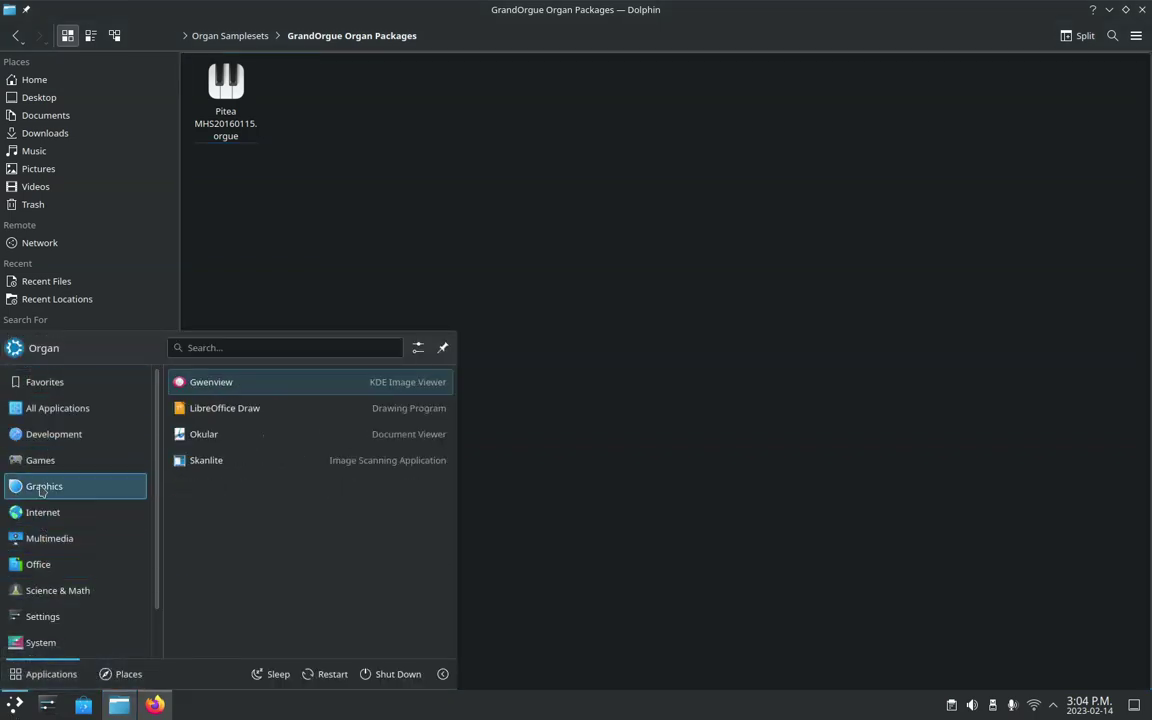
mouse_move(41, 535)
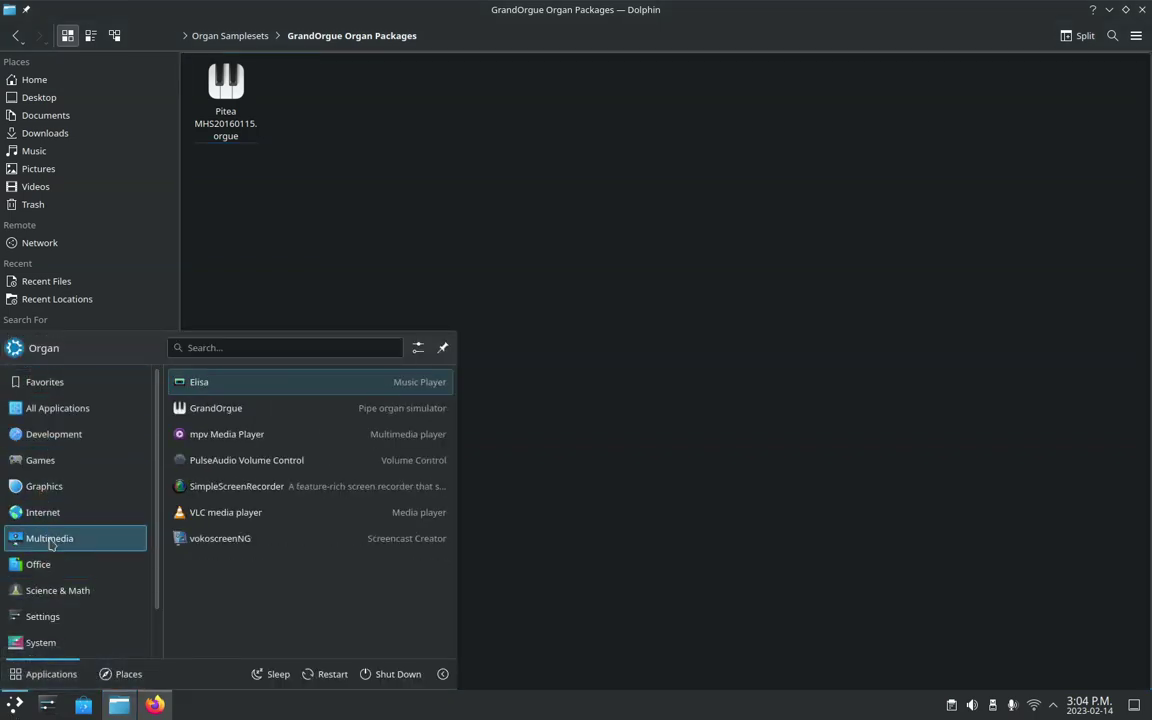
click(232, 410)
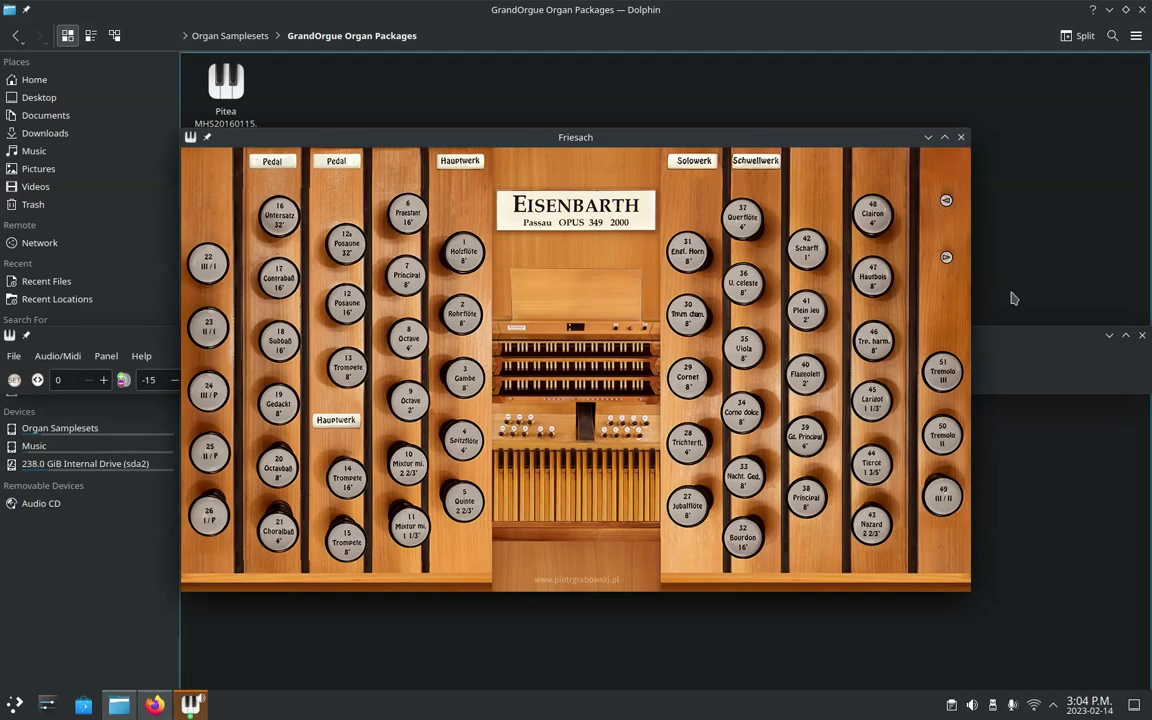
Step: Maximize the GrandOrgue main window and the reloaded Friesach stop panel
click(1037, 330)
drag(1037, 330, 993, 14)
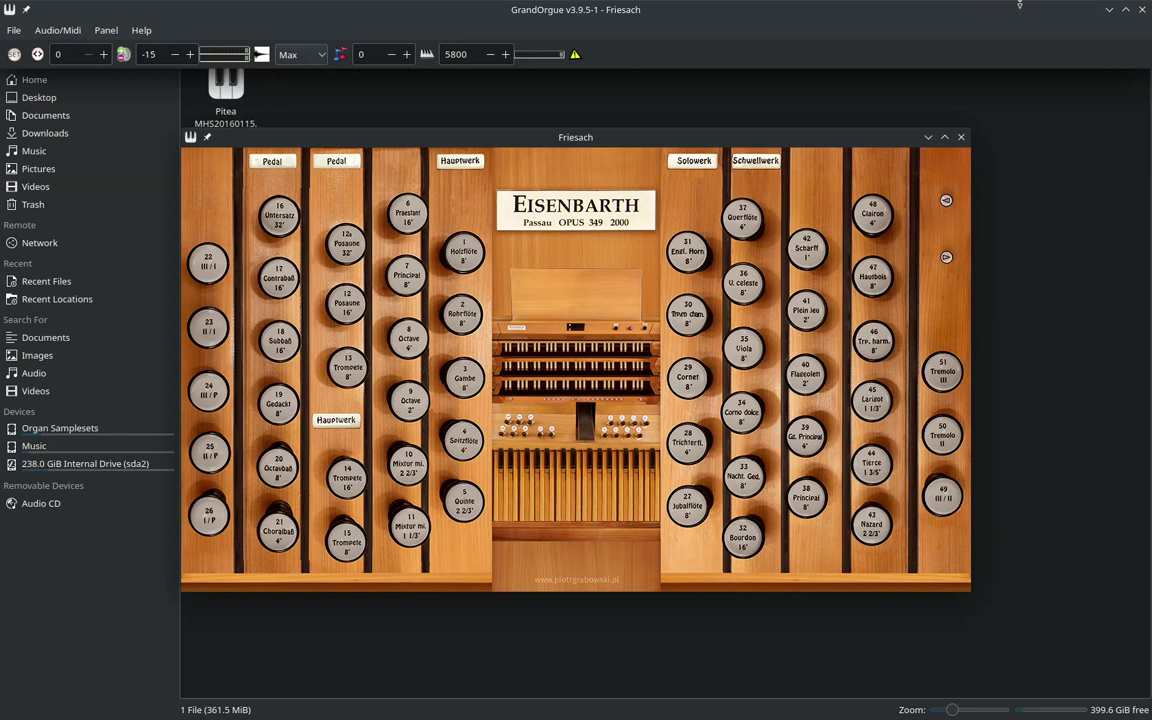
click(944, 138)
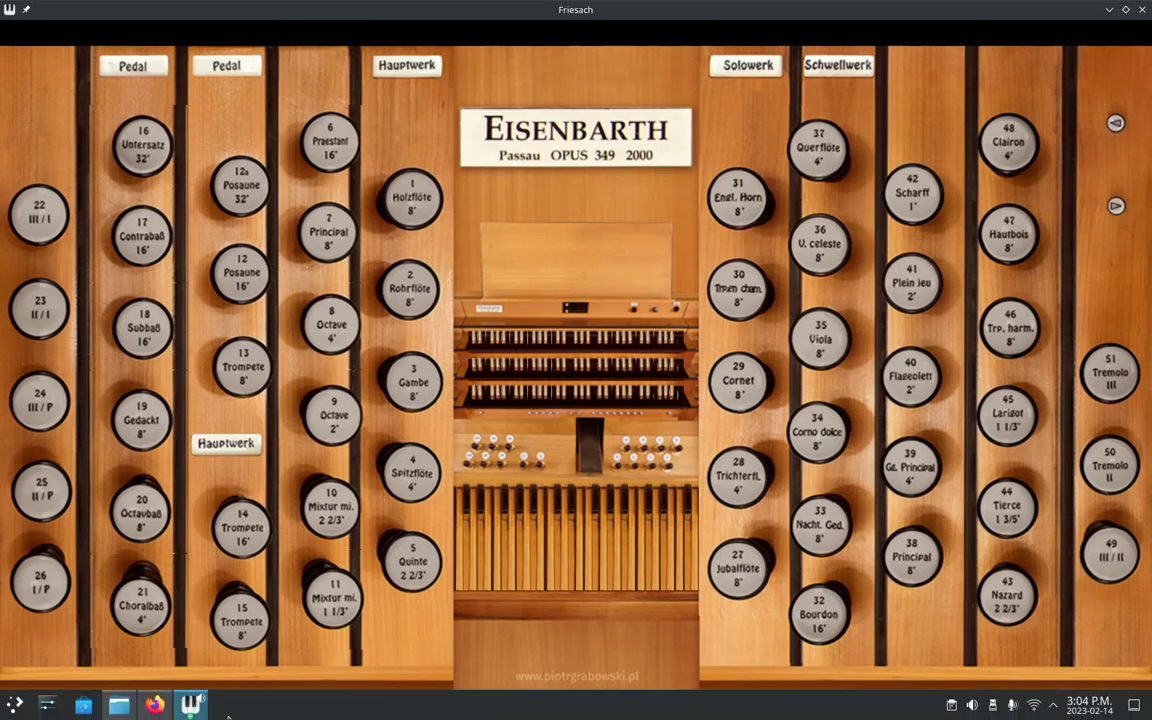
Step: Install PiteaMHS20160115.orgue from the GrandOrgue Organ Packages folder and dismiss the registration confirmation
click(310, 610)
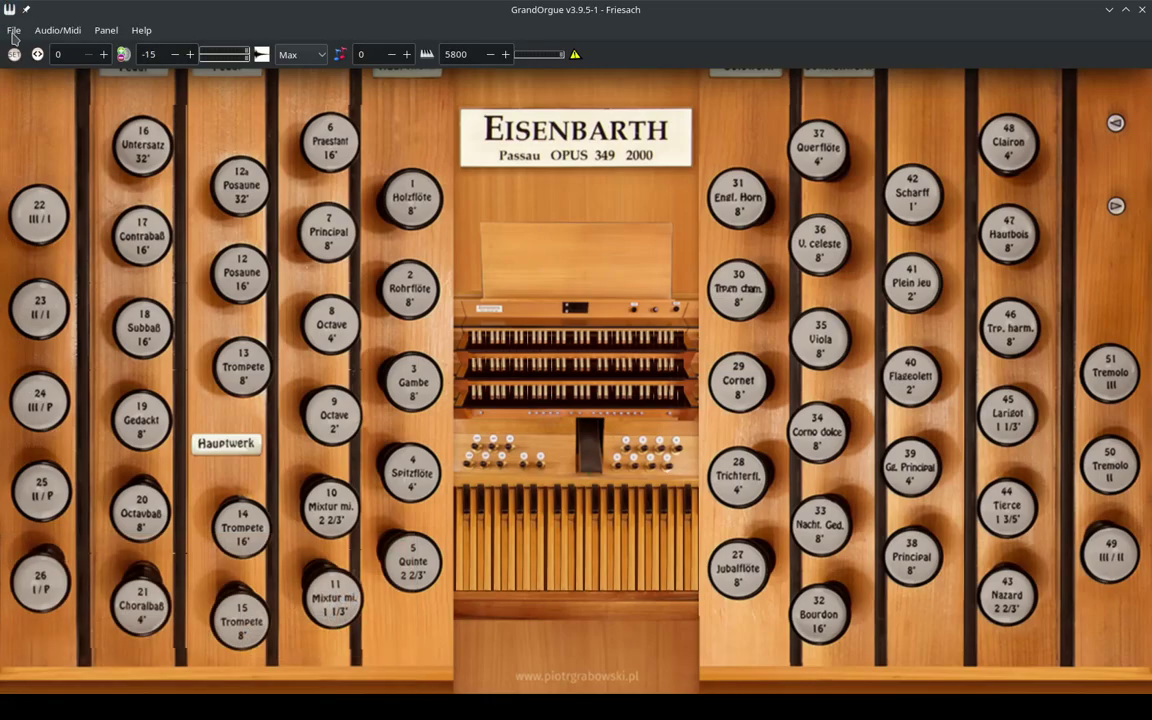
click(14, 31)
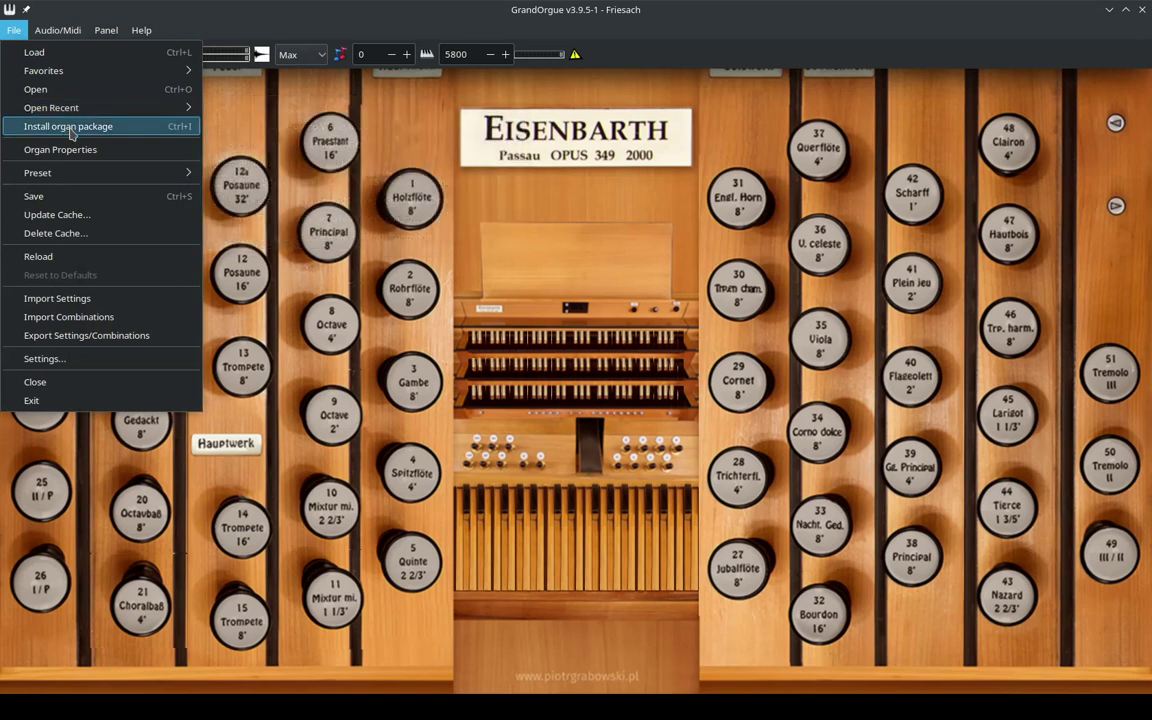
click(68, 126)
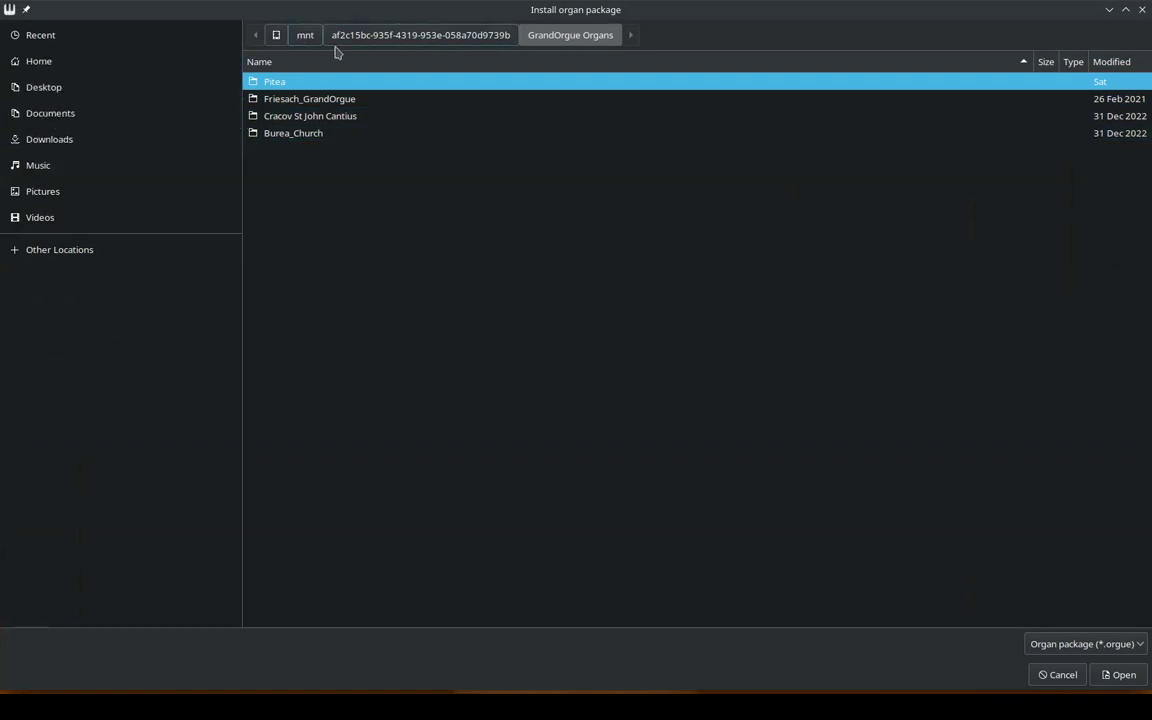
click(400, 36)
double_click(337, 99)
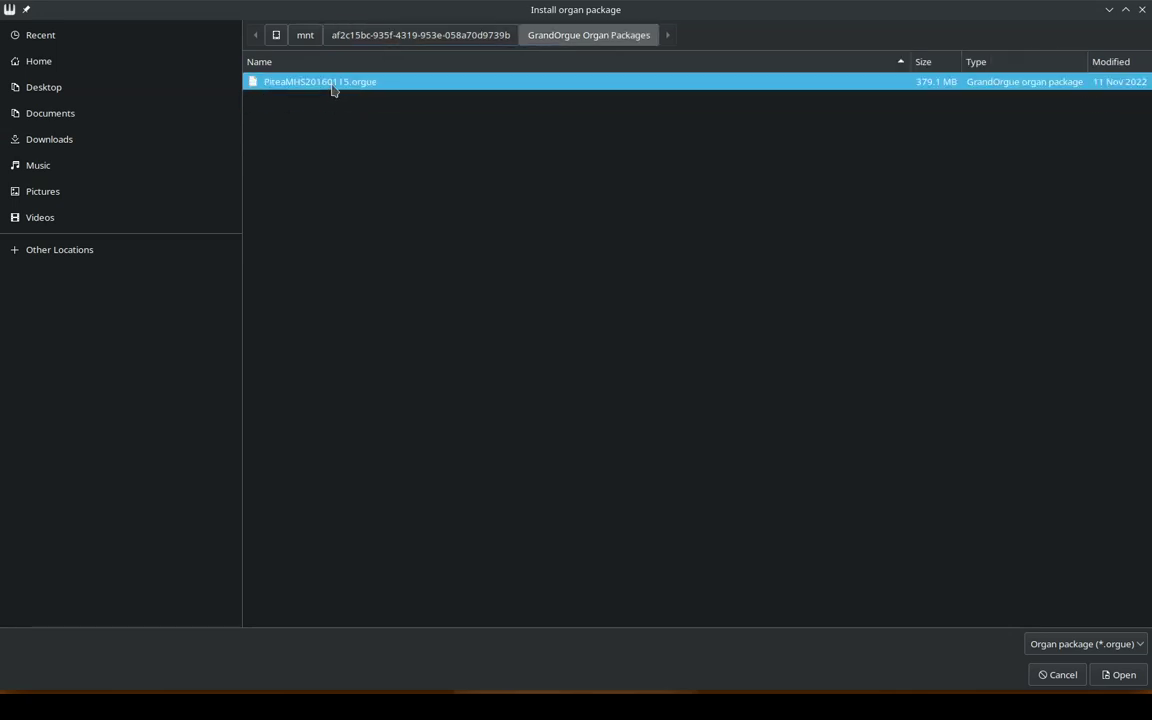
click(1119, 675)
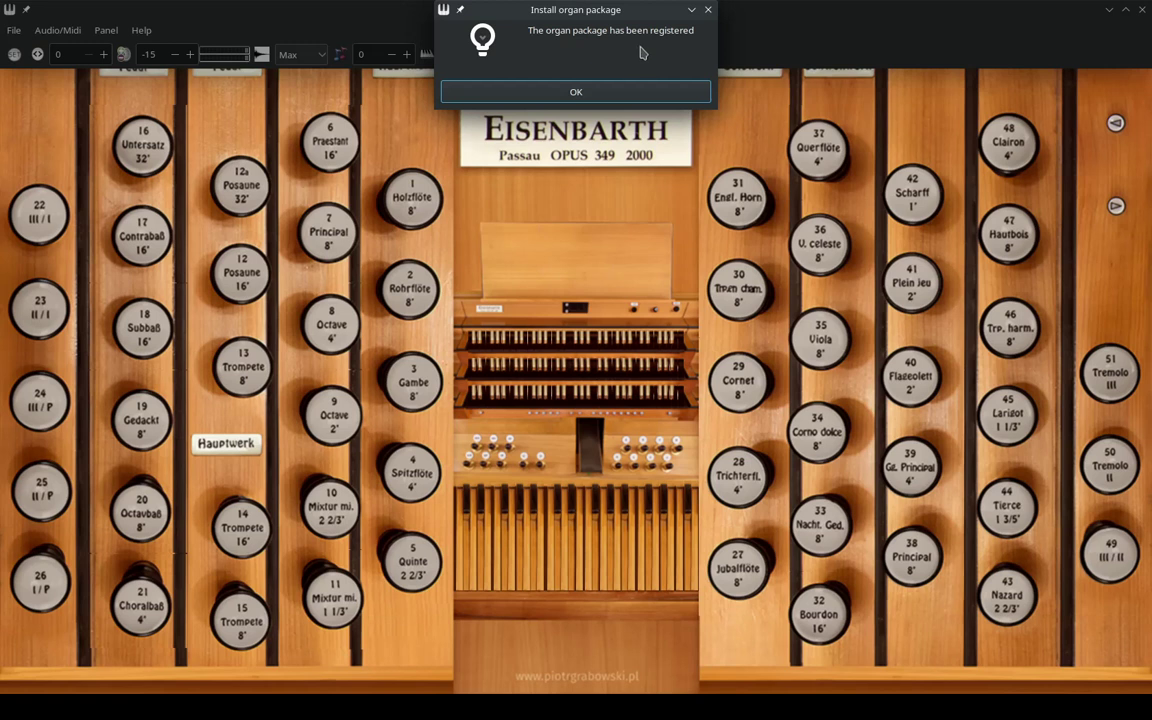
click(632, 96)
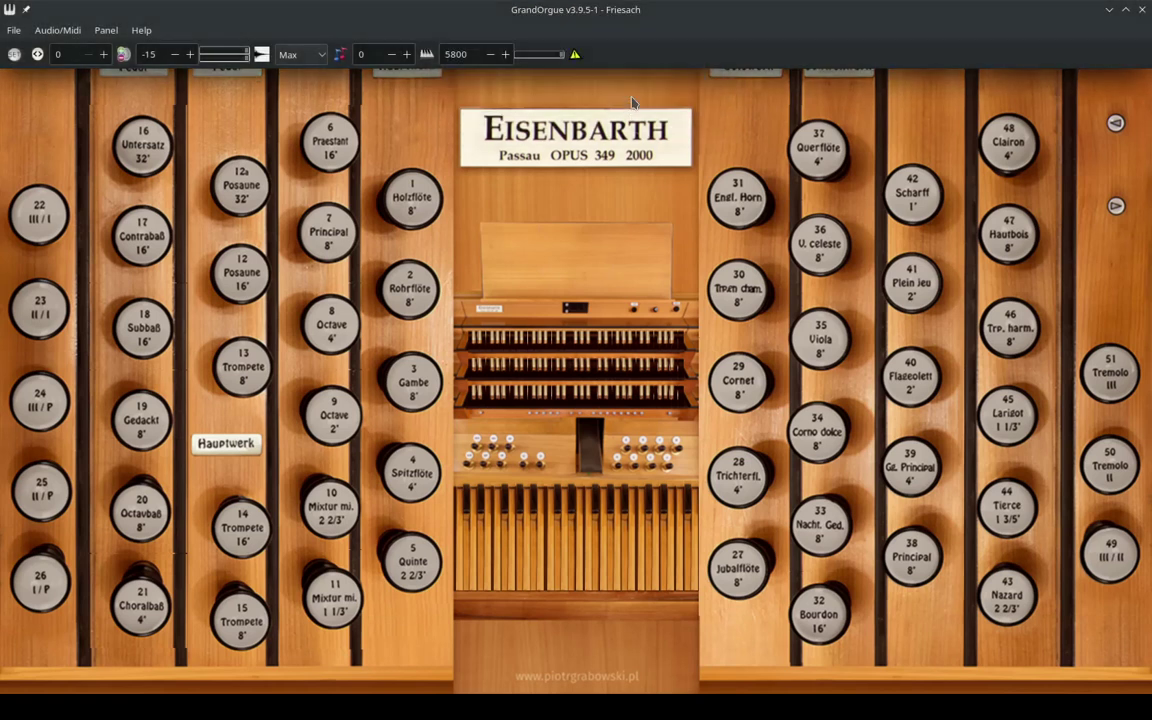
Step: Find the Organ Packages folder empty in File > Open, cancel, then show the Open Recent list
click(13, 31)
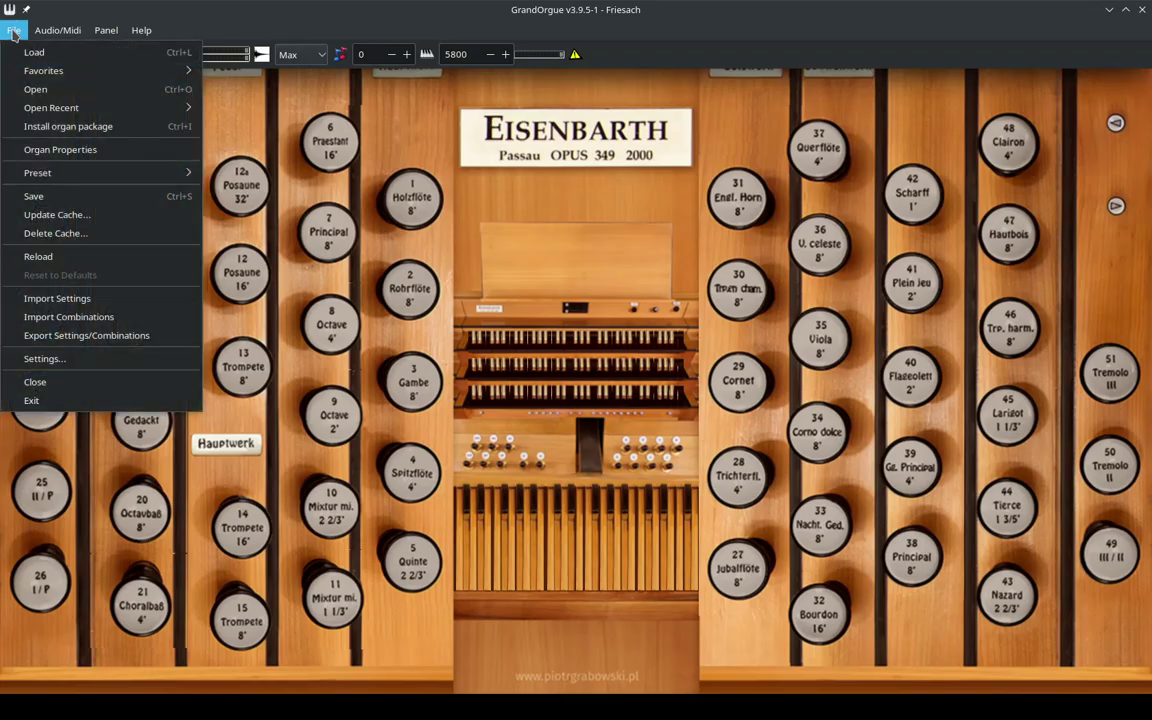
click(36, 88)
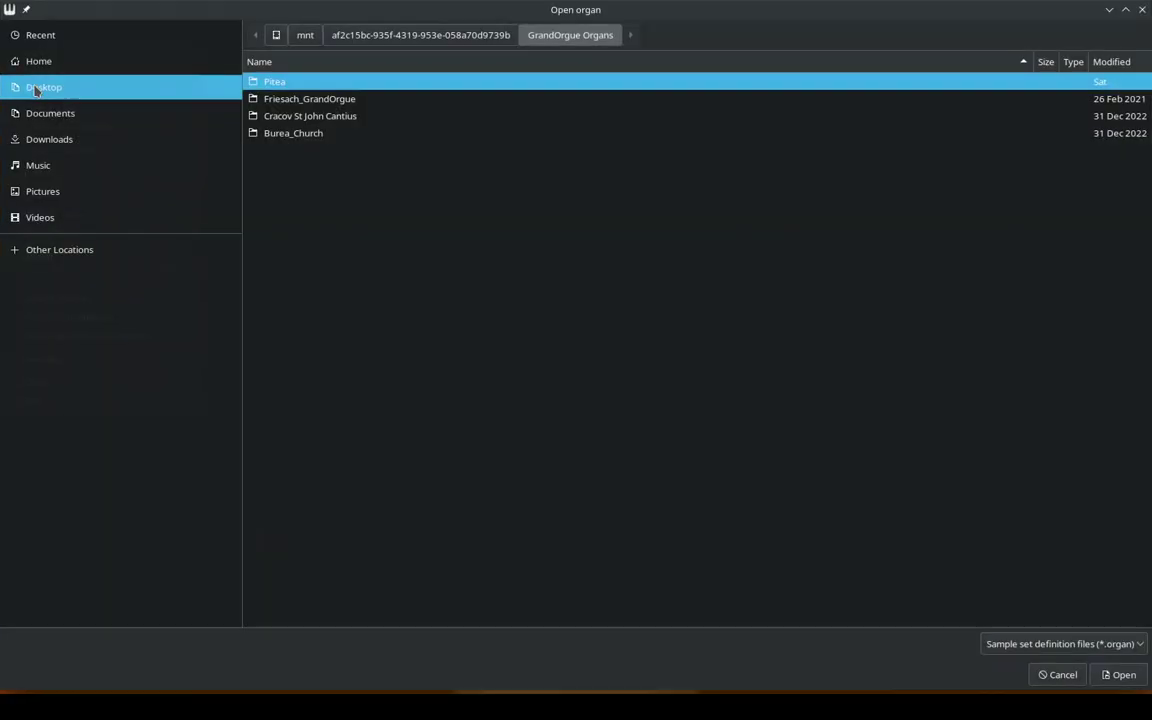
click(355, 40)
click(334, 100)
double_click(334, 100)
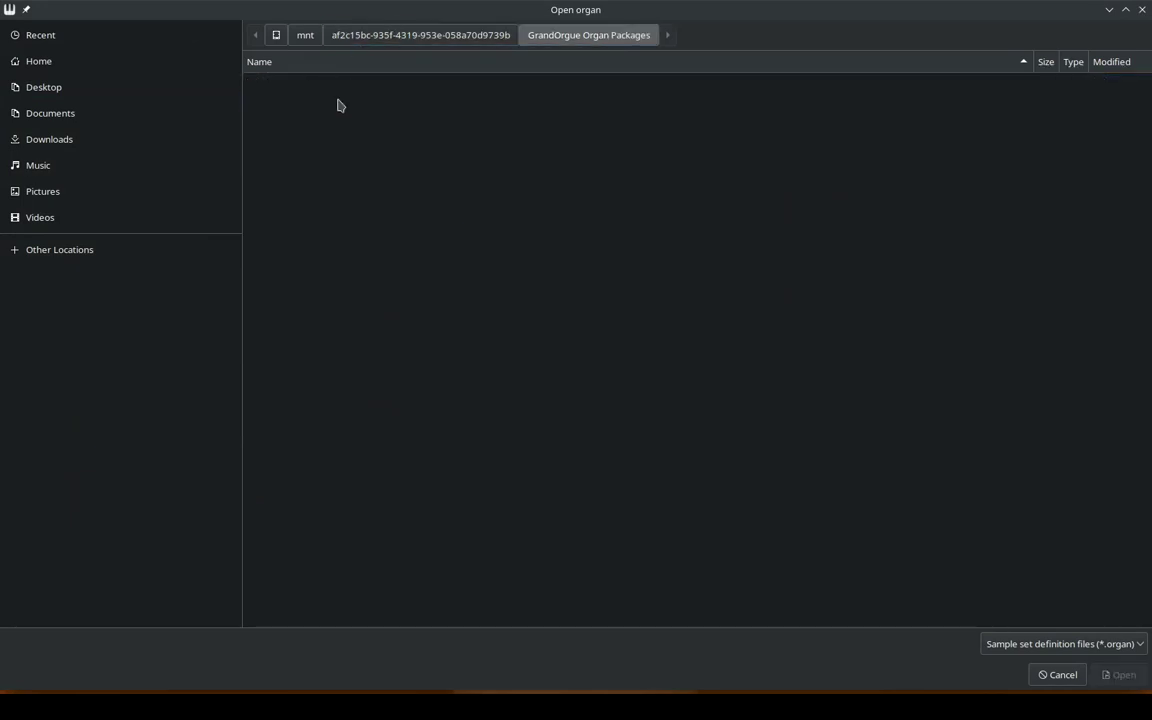
click(1057, 675)
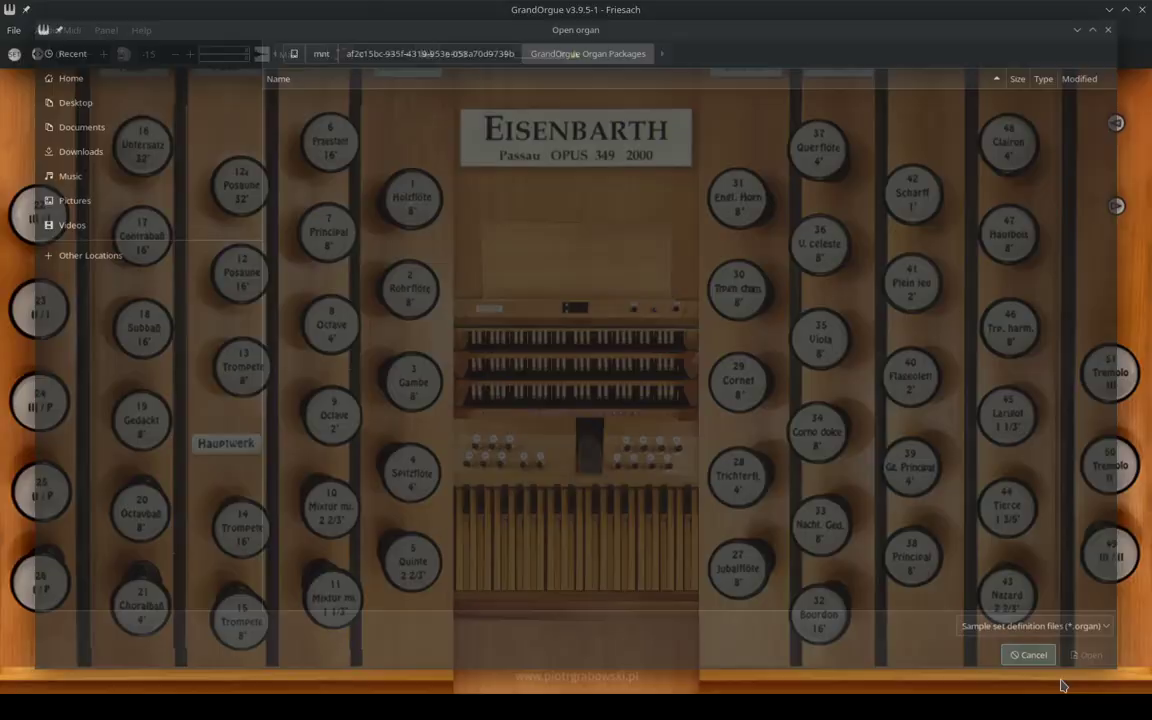
click(14, 31)
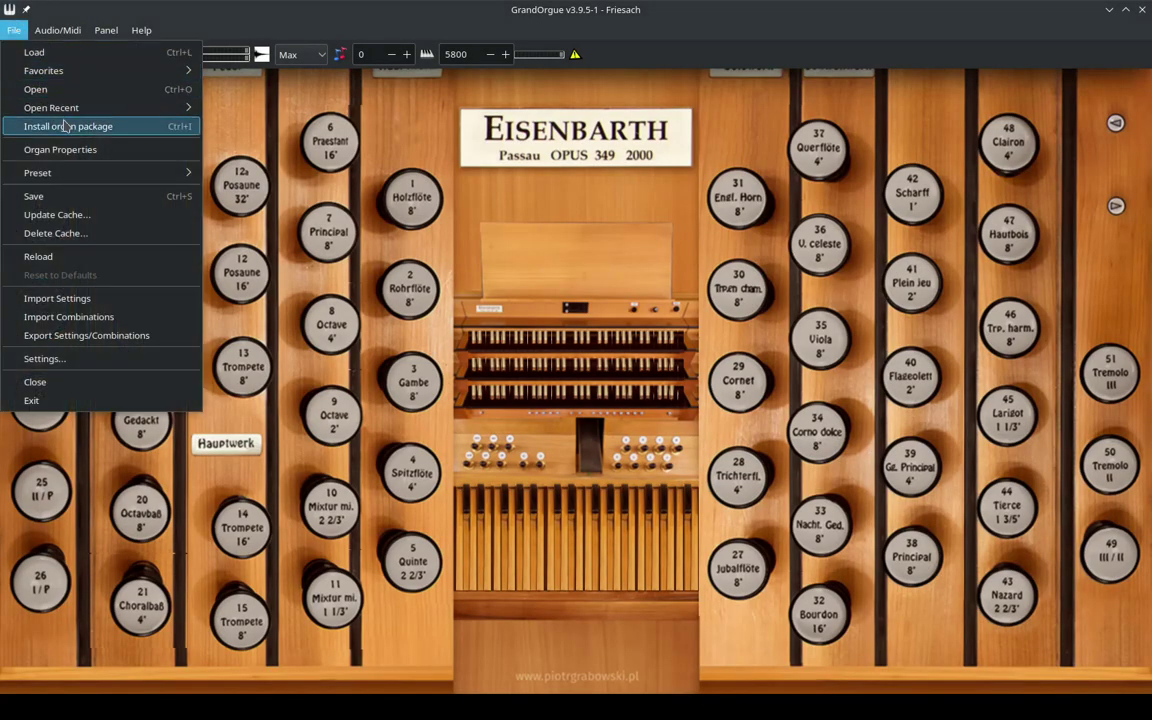
mouse_move(62, 105)
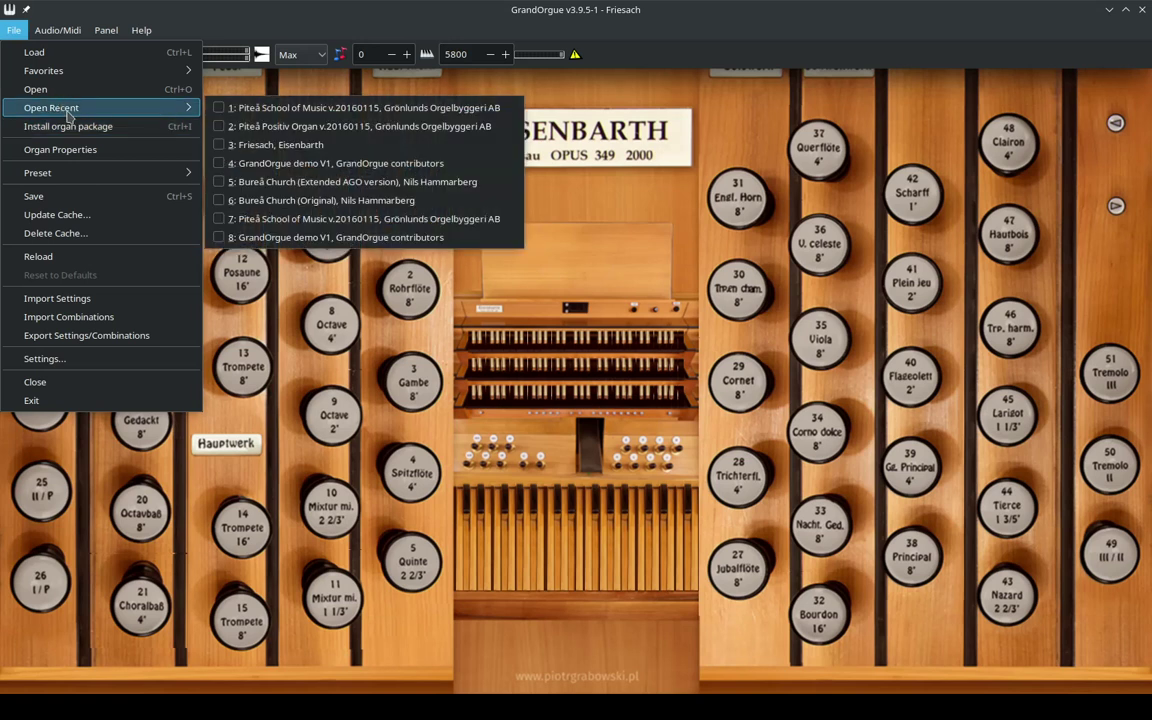
Step: Load Piteå School of Music v.20160115 from the recent list and maximize its console window
click(325, 107)
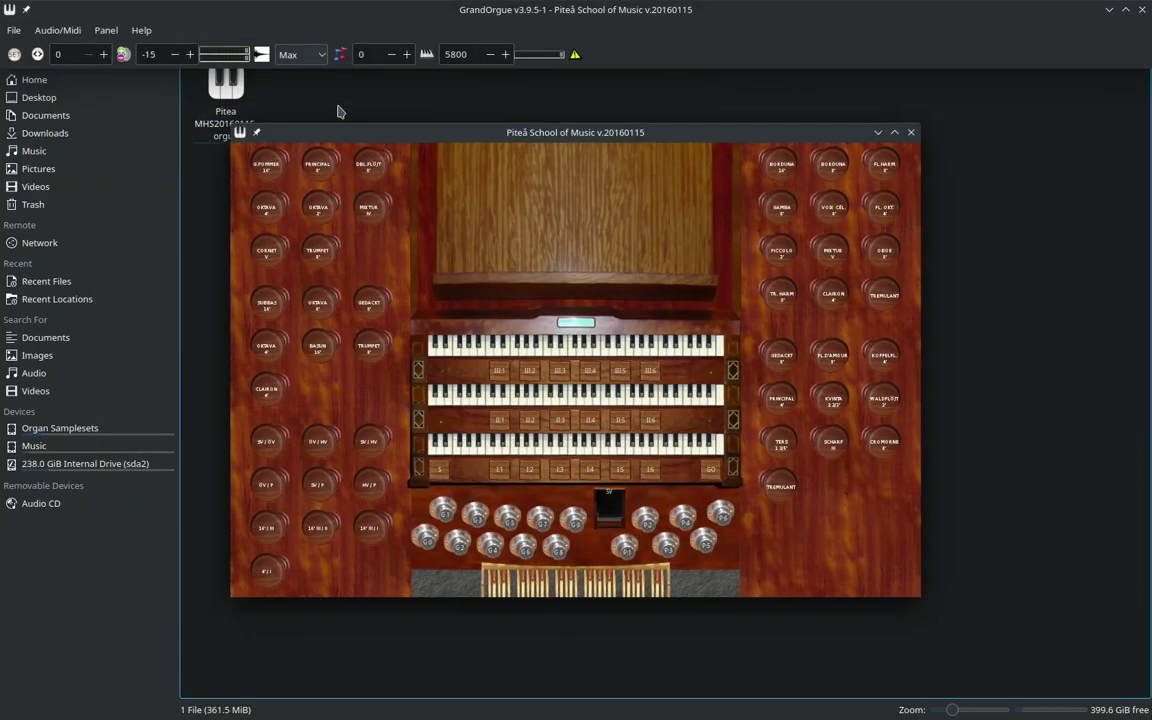
click(894, 132)
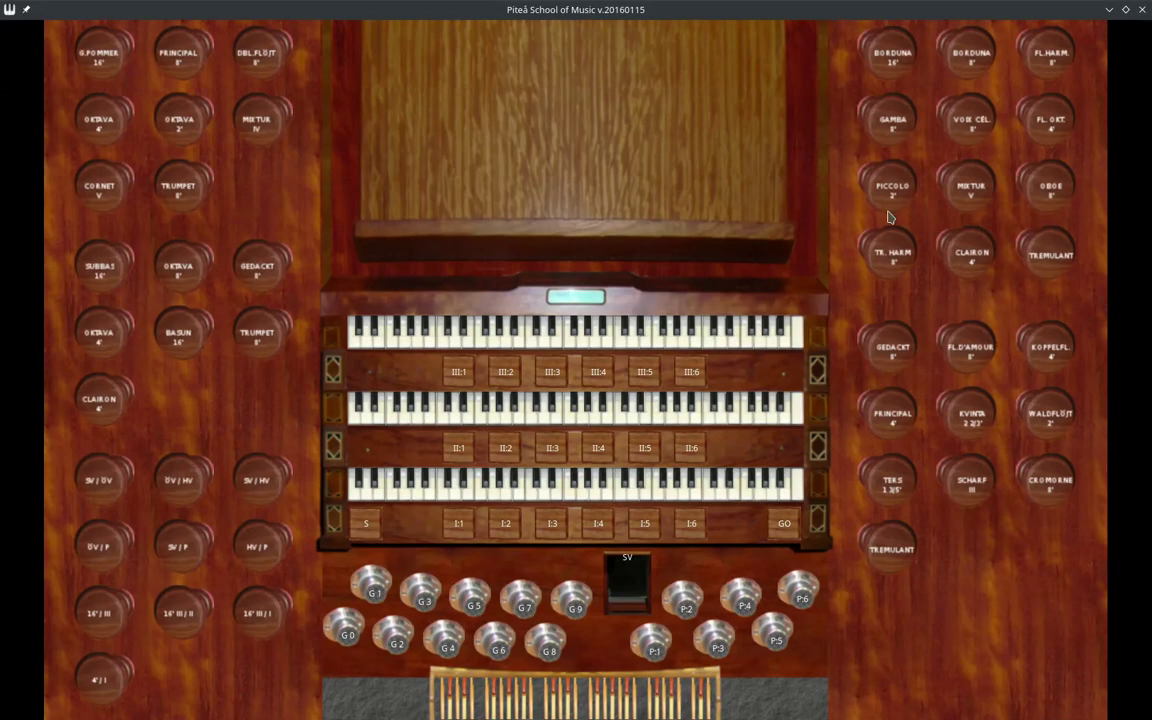
mouse_move(803, 709)
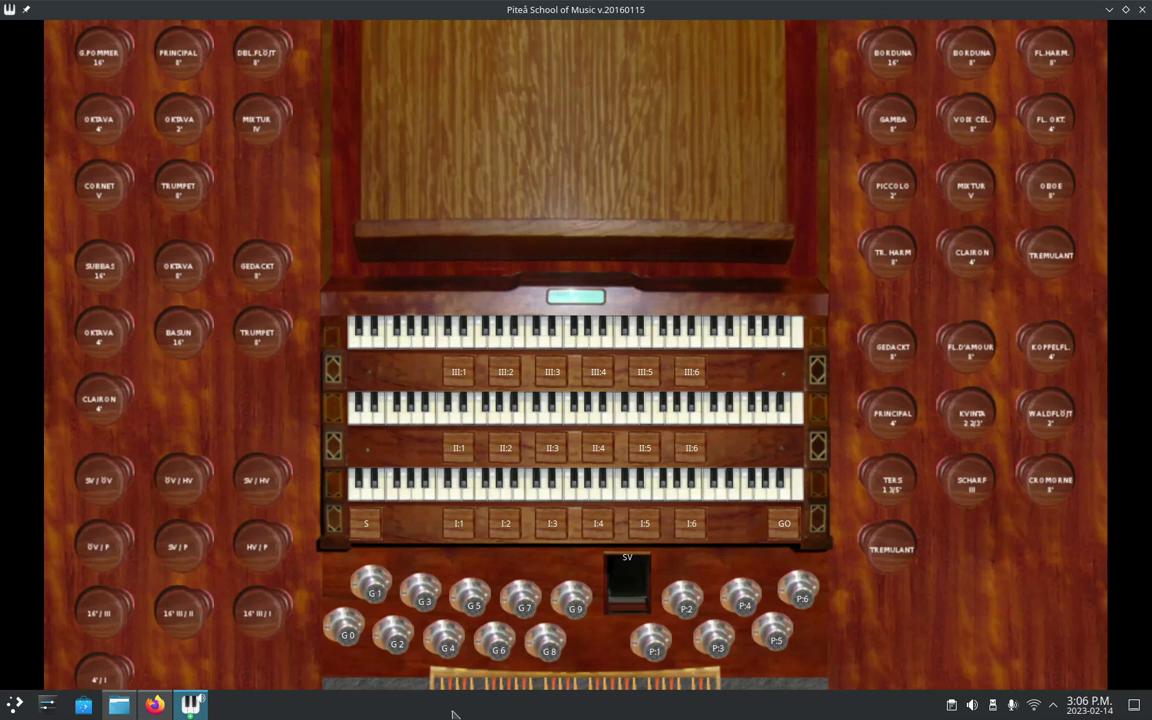
Step: Browse the Firefox download table, then return to Google and open 'Free Sample Sets and Producers – Virtual Pipe Organs'
click(154, 705)
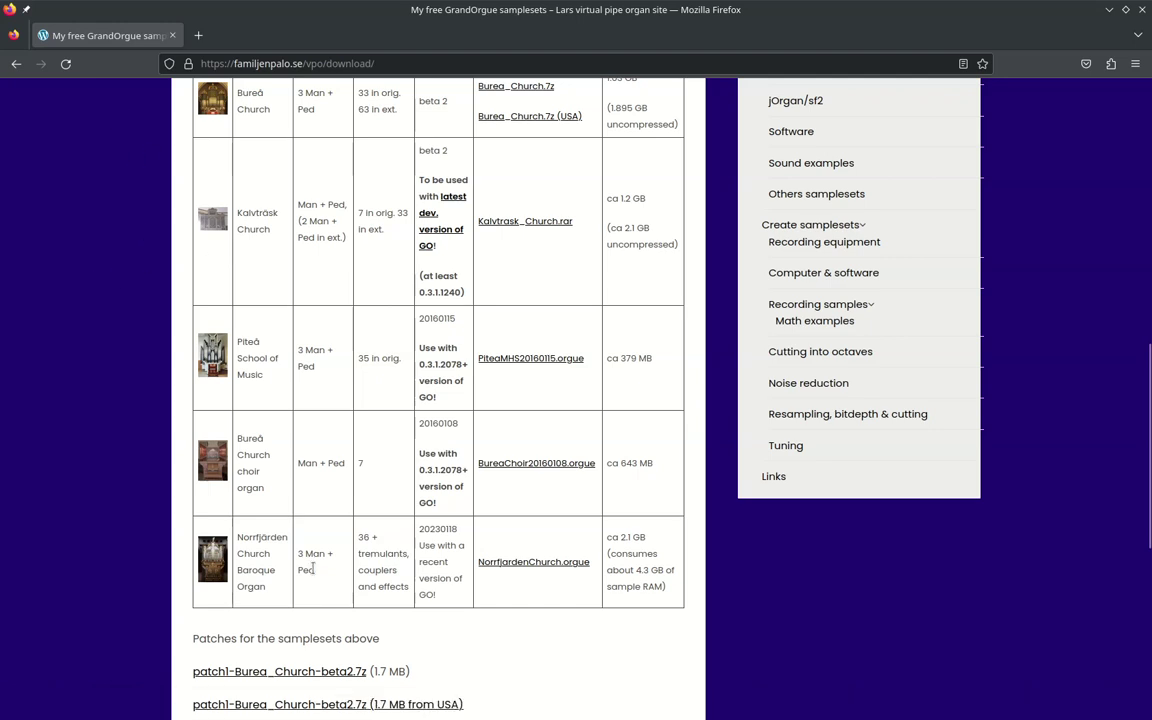
scroll(313, 568, down, 2)
scroll(313, 568, up, 5)
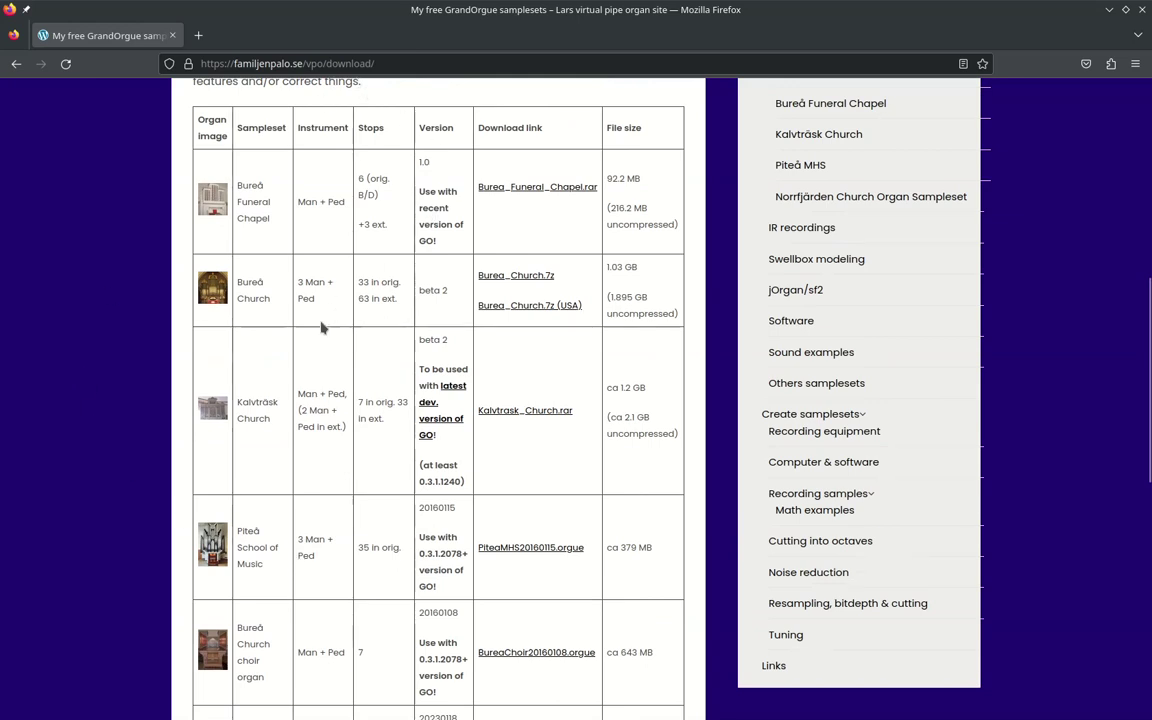
scroll(321, 327, down, 3)
scroll(296, 551, up, 3)
click(20, 64)
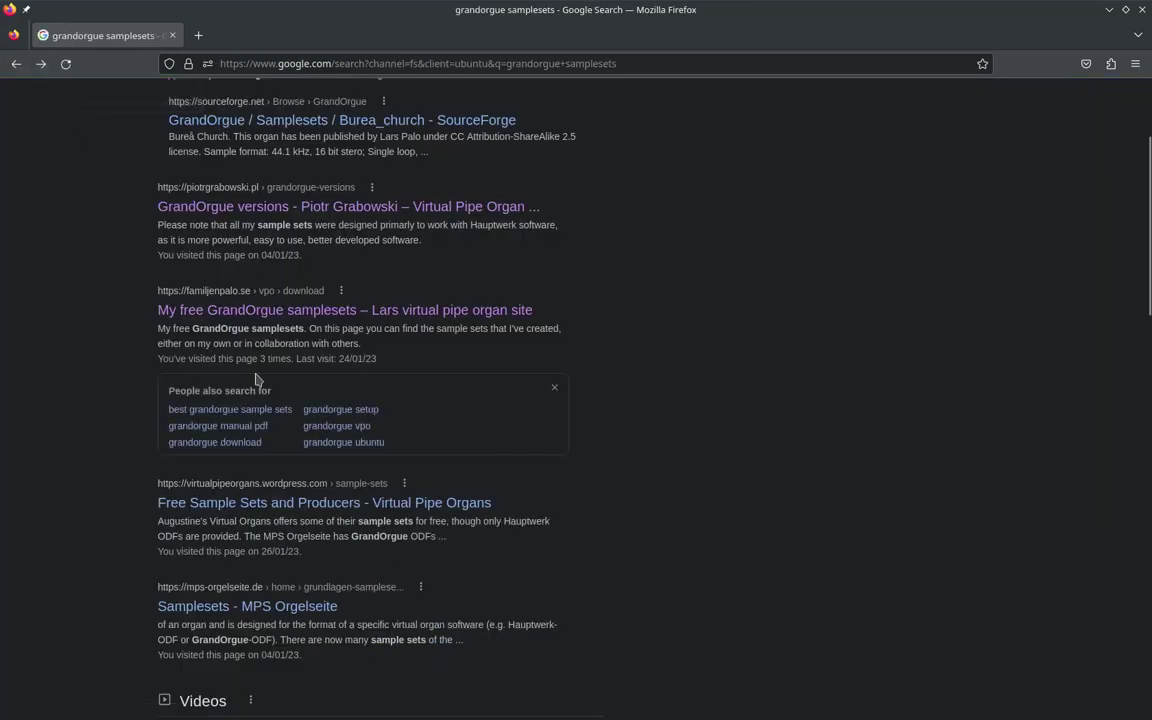
click(293, 503)
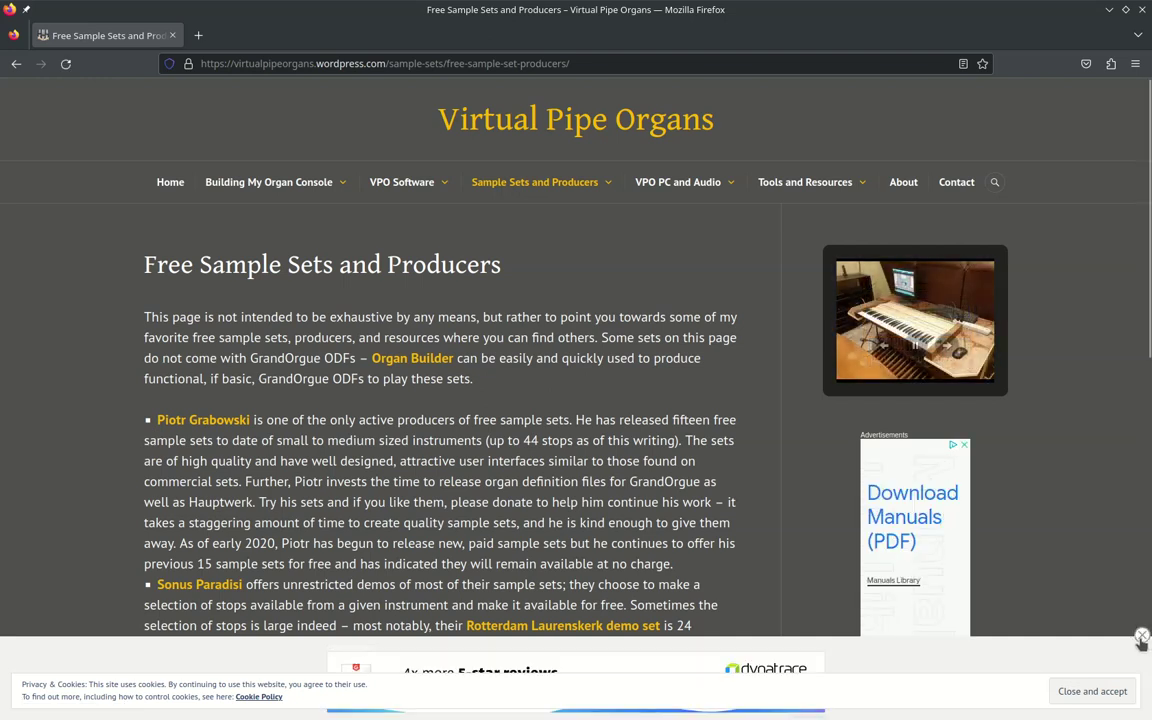
Step: Close the bottom advert, accept the cookie notice, and scroll down to the Jeux d'orgues entry
click(1140, 635)
click(1112, 691)
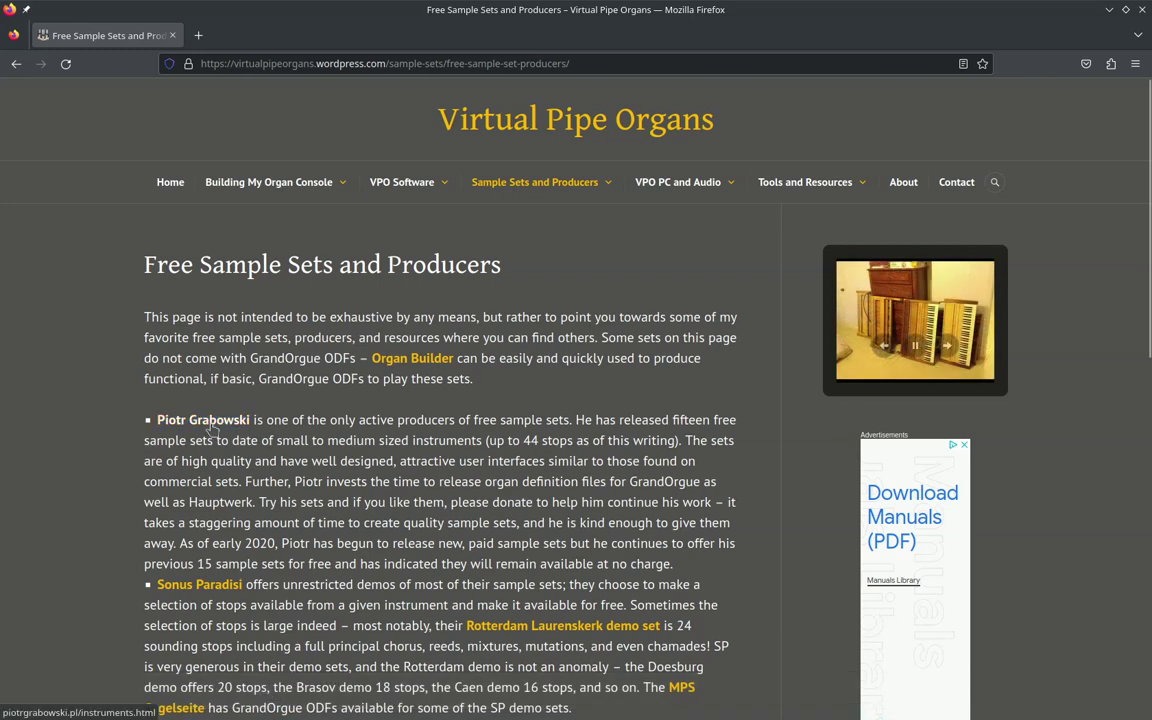
scroll(146, 395, down, 4)
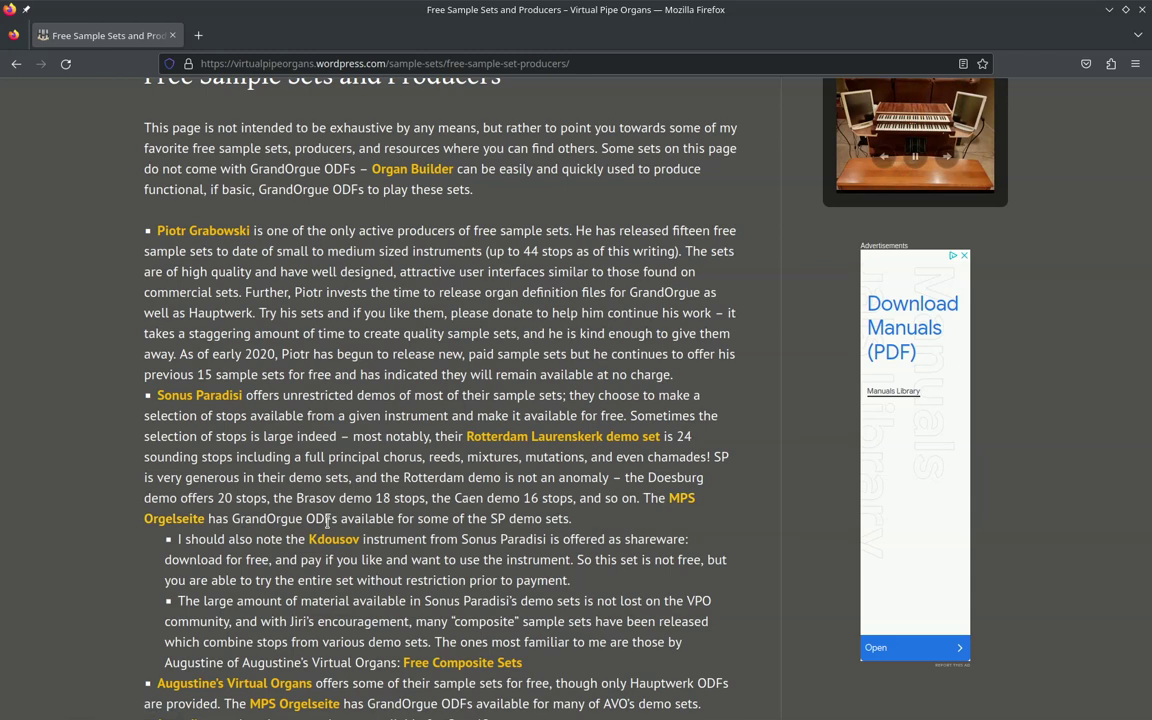
scroll(297, 578, down, 3)
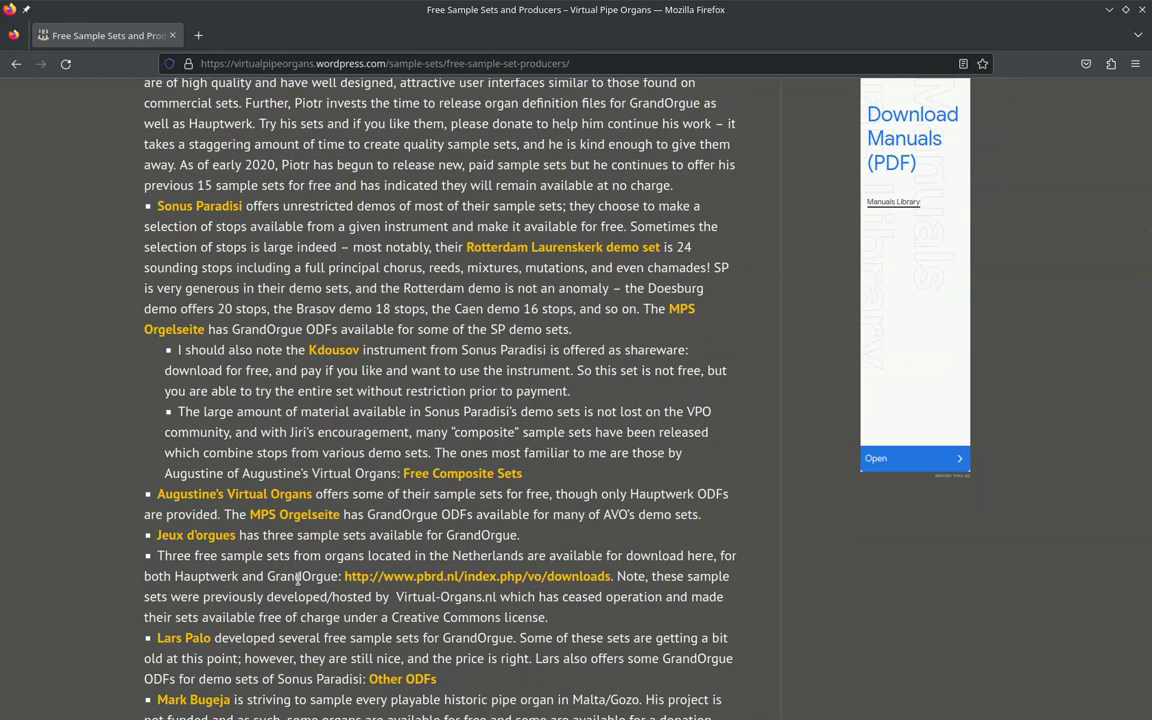
scroll(297, 578, down, 3)
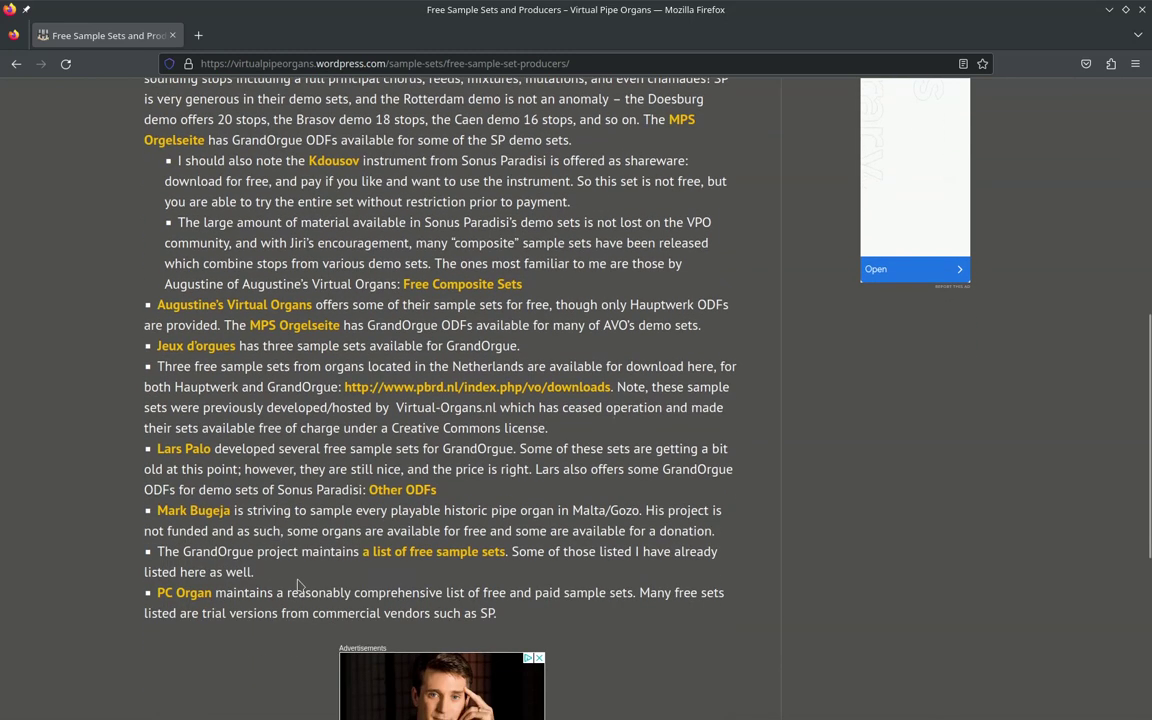
Step: Open Jeux d'orgues in a new tab and go to its Download > Jeux d'orgues 2 : Stiehr-Mockers page
click(190, 350)
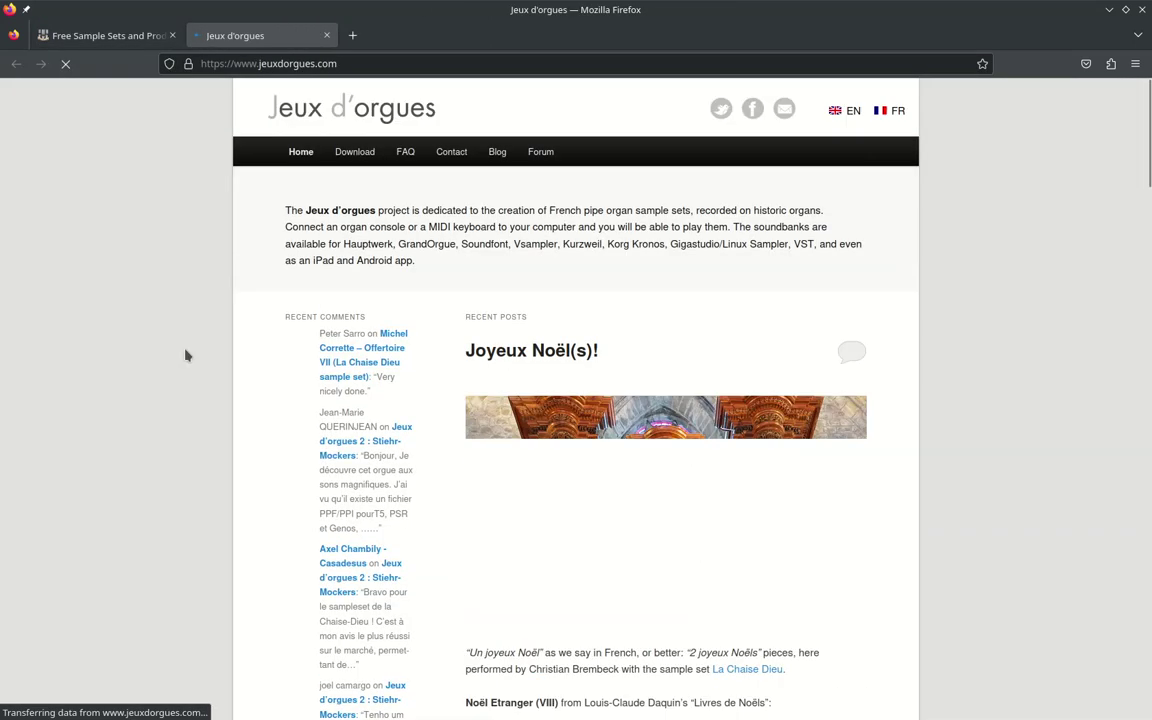
mouse_move(354, 149)
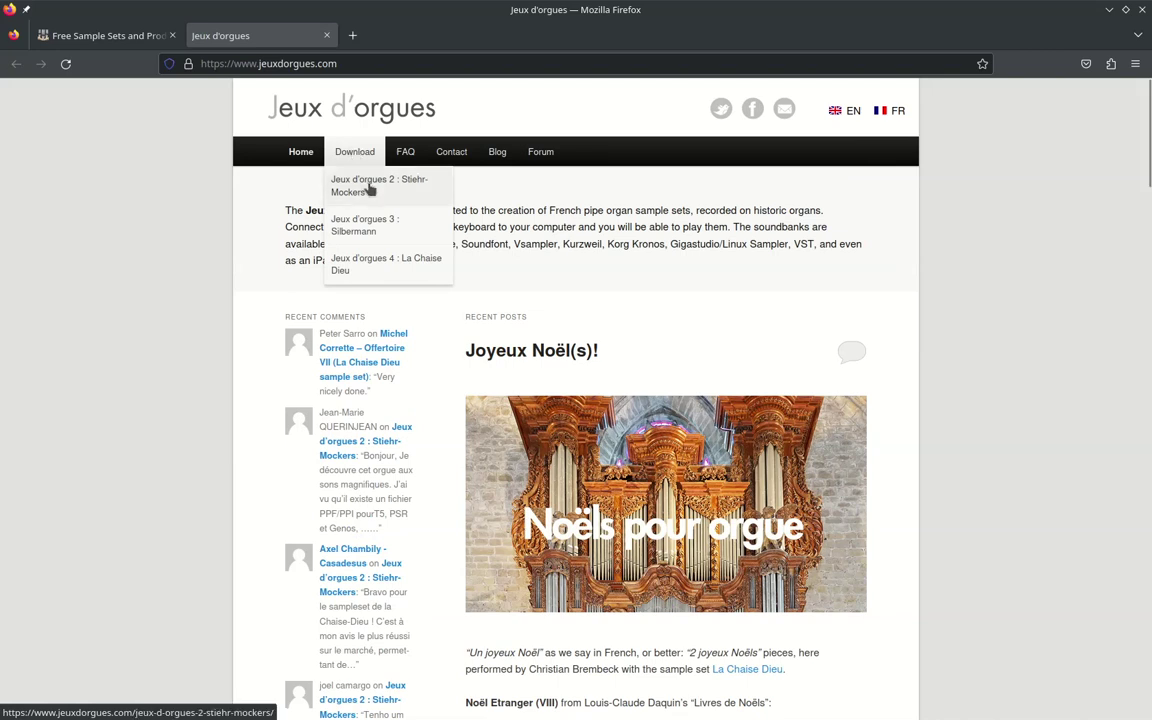
click(369, 189)
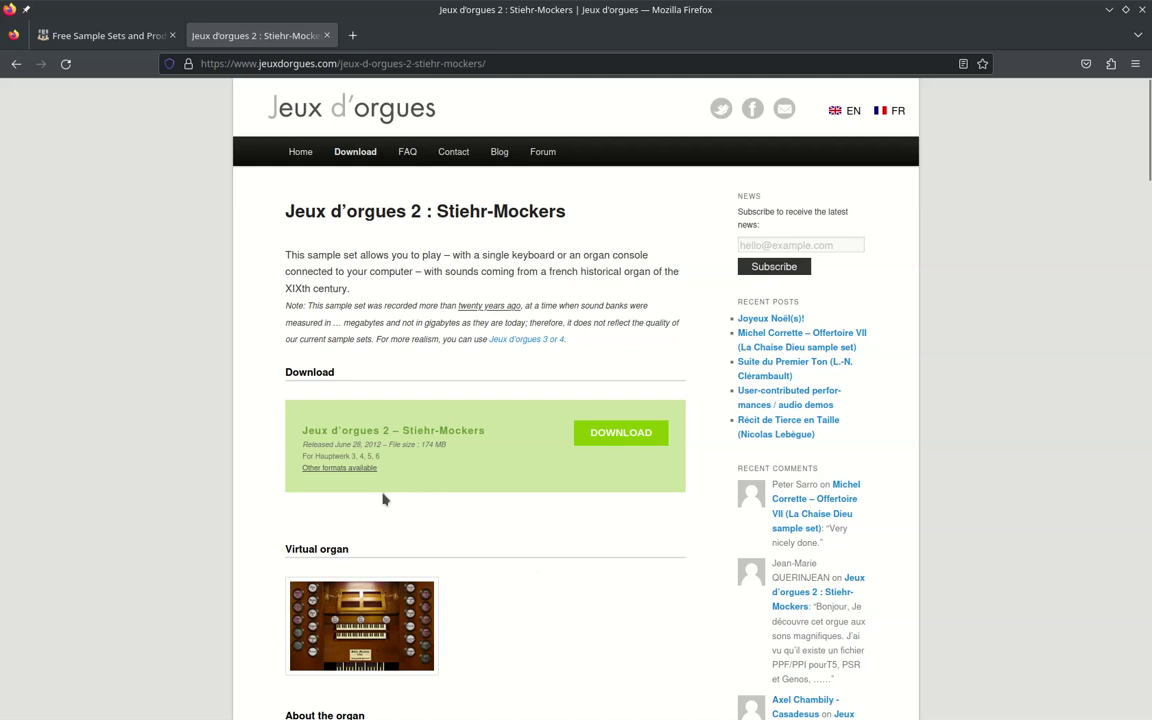
scroll(379, 501, down, 5)
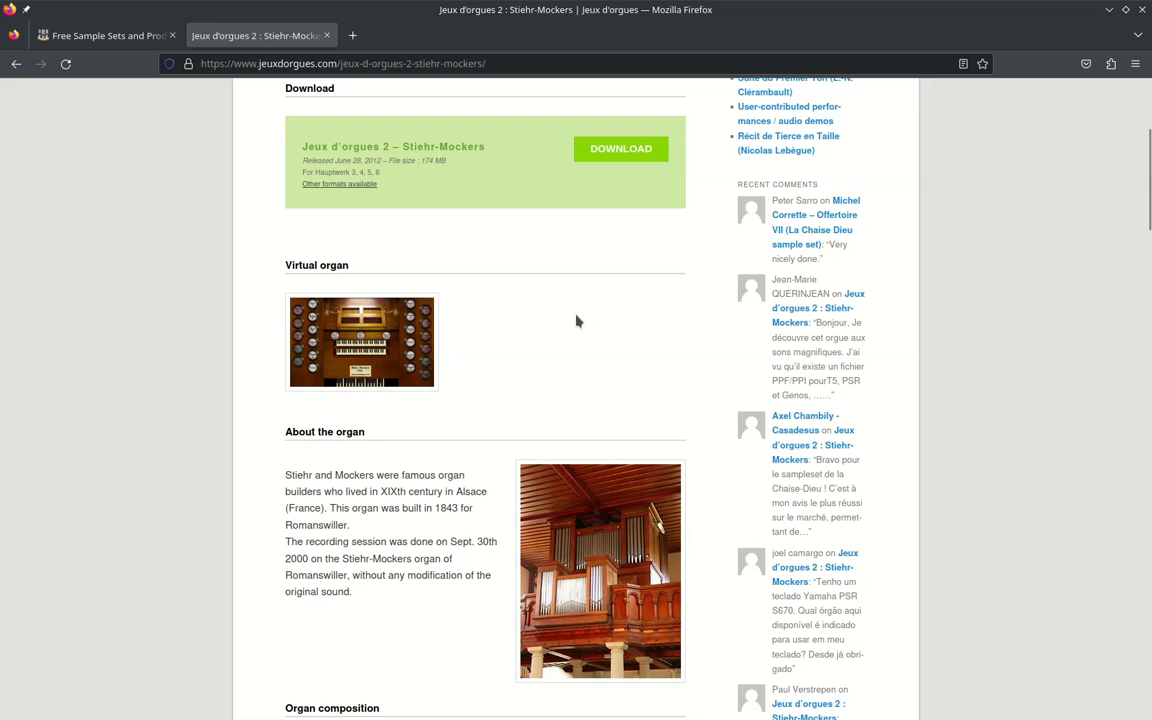
scroll(577, 321, up, 2)
scroll(577, 321, up, 2)
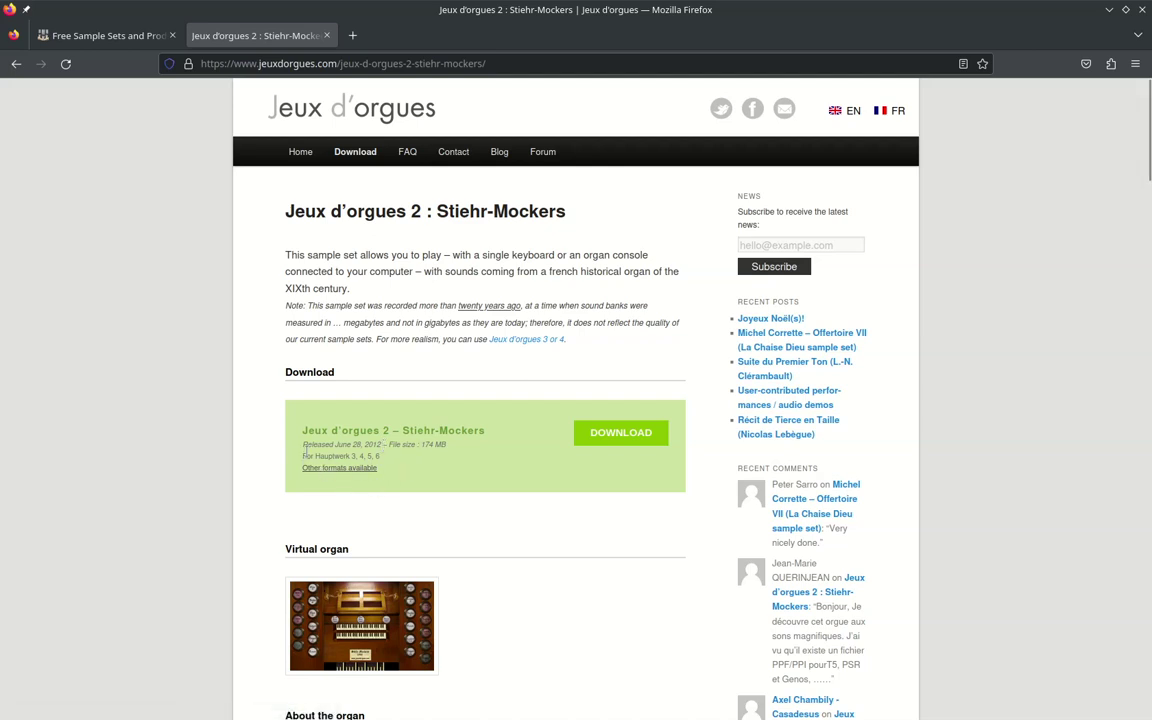
Step: Jump to 'Other formats available' on the Stiehr-Mockers page, then return to the Piteå console
click(362, 470)
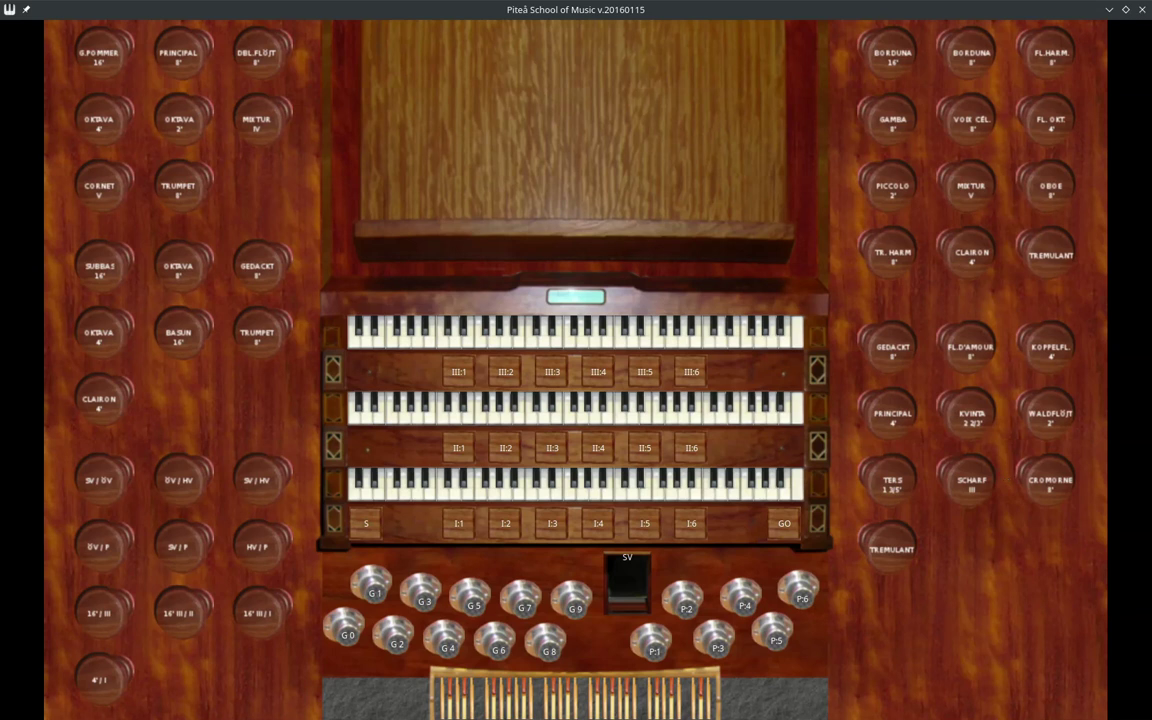
mouse_move(779, 715)
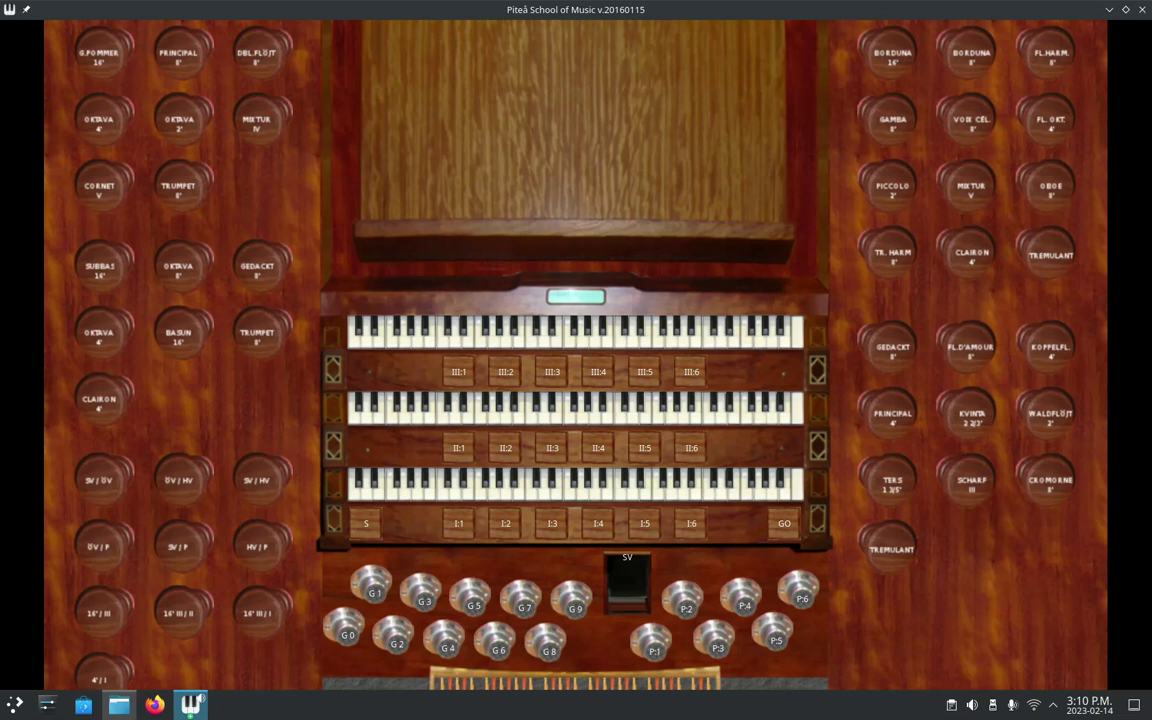